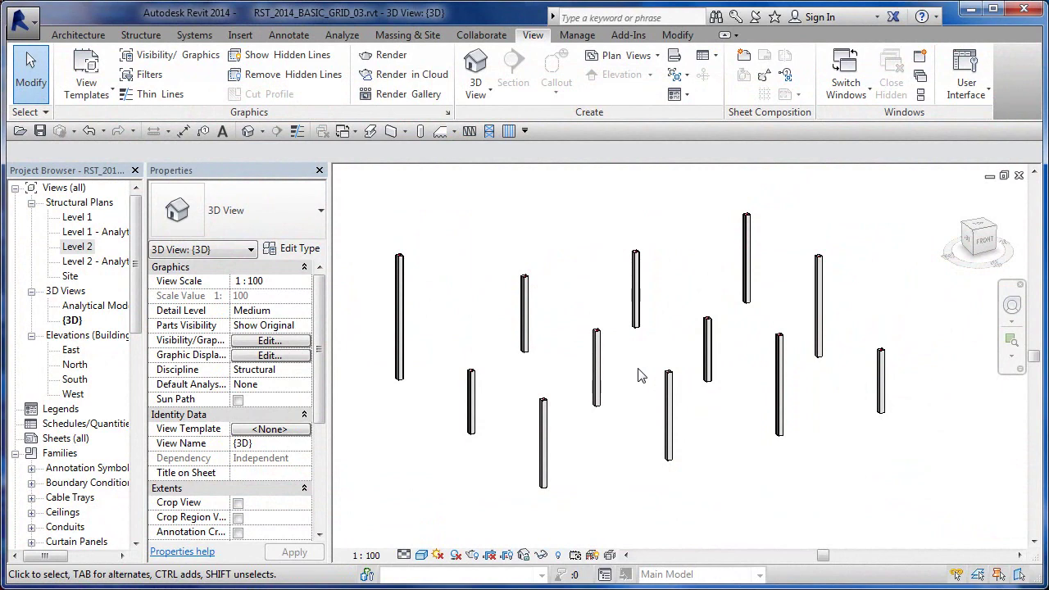
Step: Drag column tops to about 5246 mm, 2221 mm and 3335 mm, and make the back-right column much taller
click(602, 354)
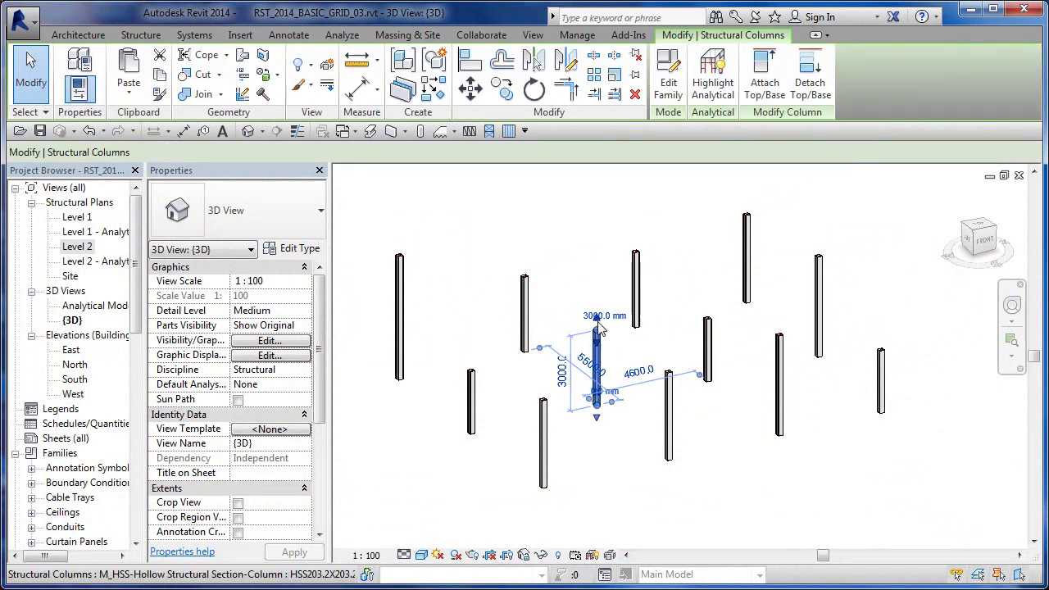
drag(609, 300, 604, 274)
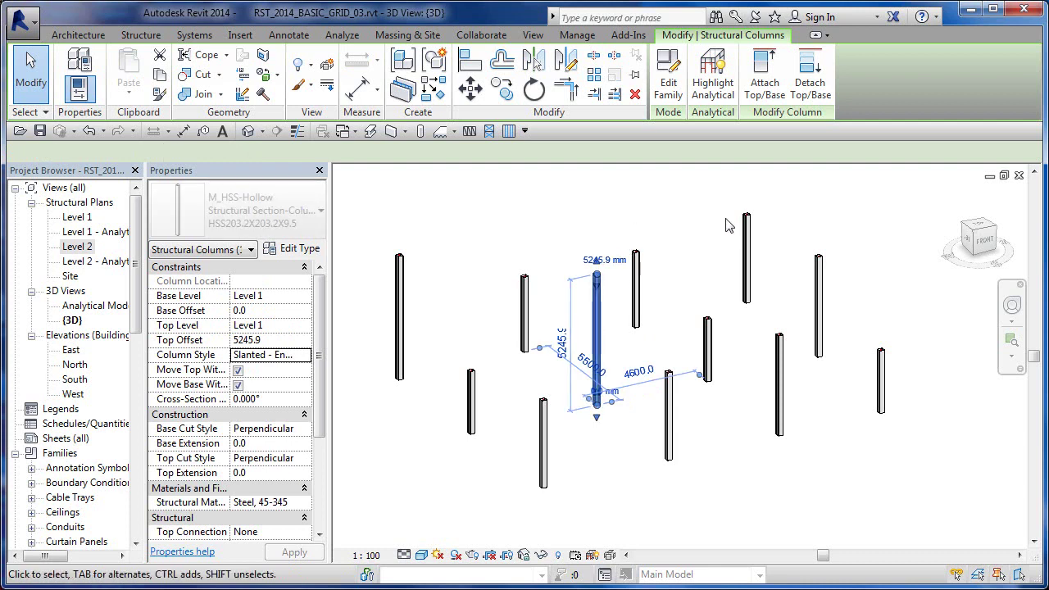
click(747, 226)
drag(749, 215, 780, 305)
click(784, 352)
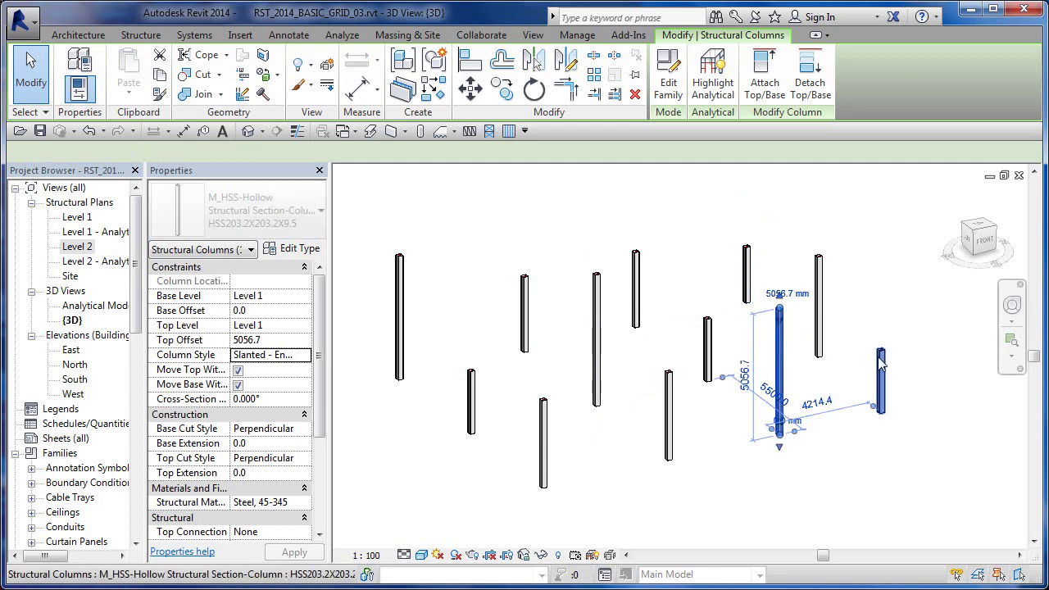
click(882, 369)
click(676, 398)
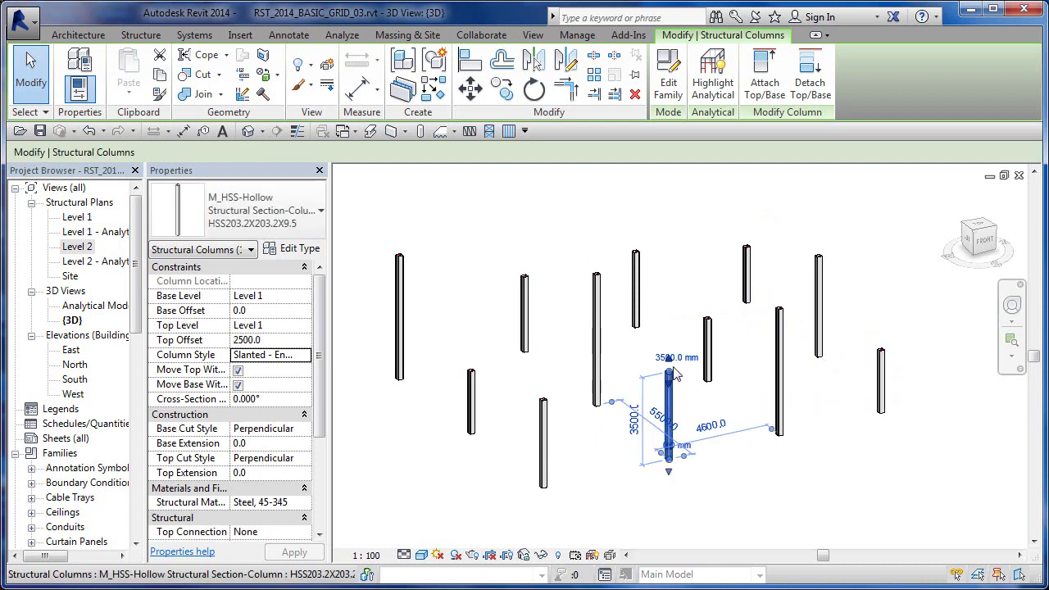
drag(674, 367, 683, 380)
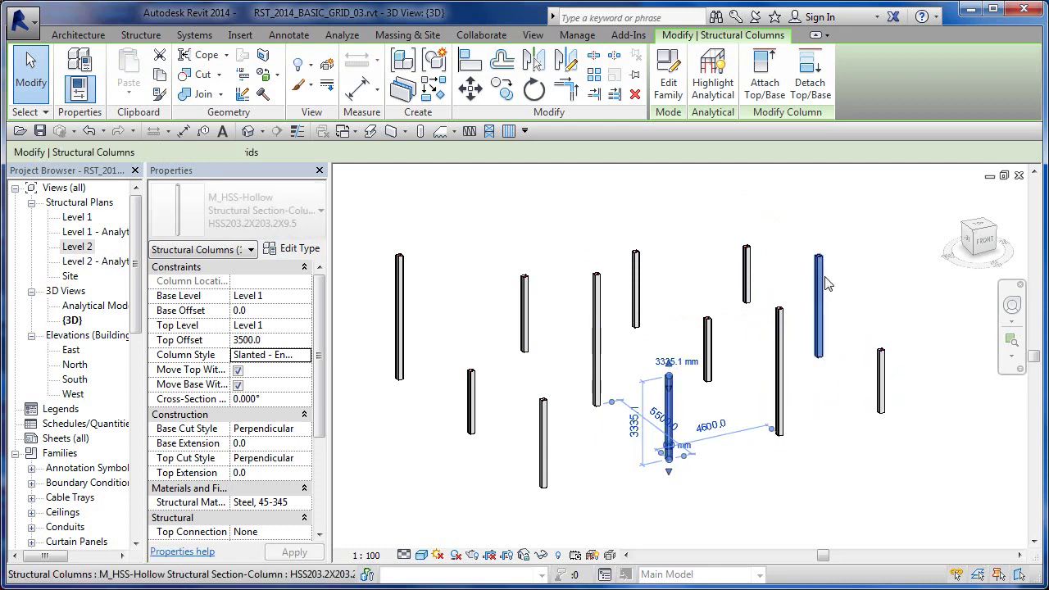
click(747, 267)
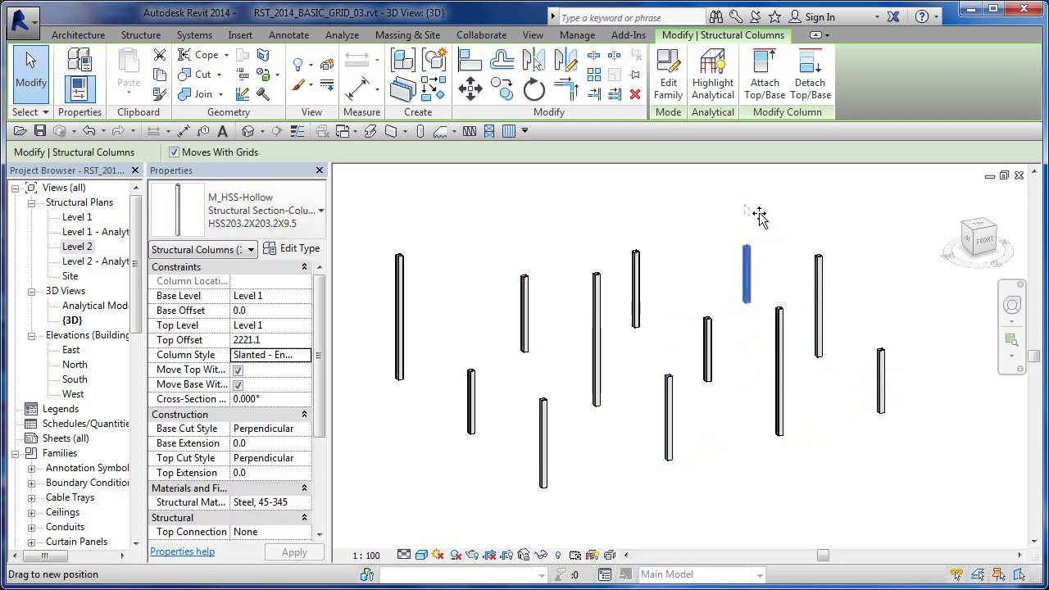
drag(764, 203, 762, 197)
Step: Set more column tops to about 5260 mm, 2630 mm, 4327 mm and 5007 mm, then deselect
click(636, 283)
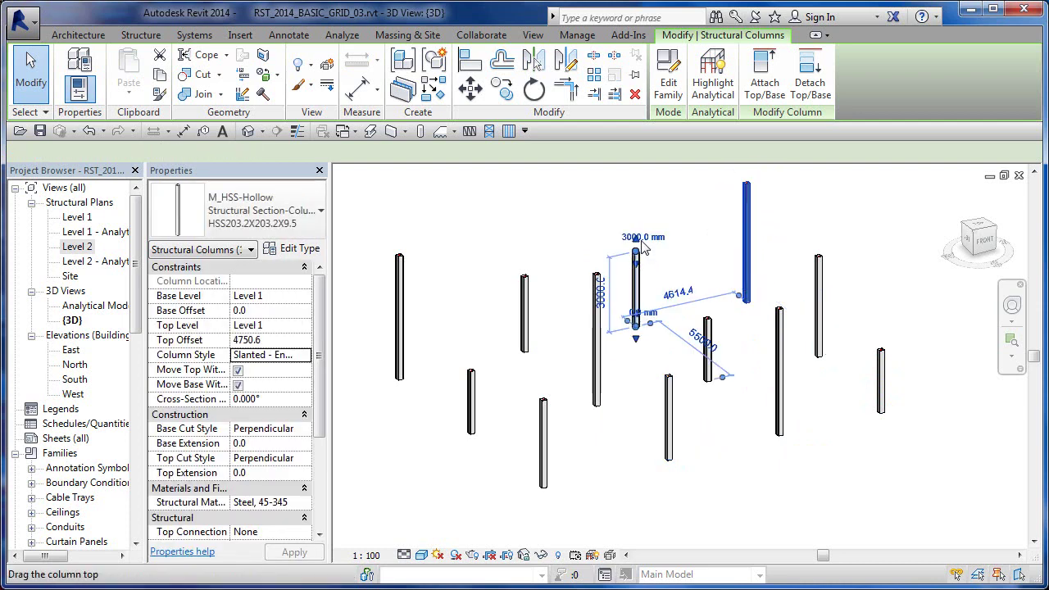
drag(639, 246, 637, 194)
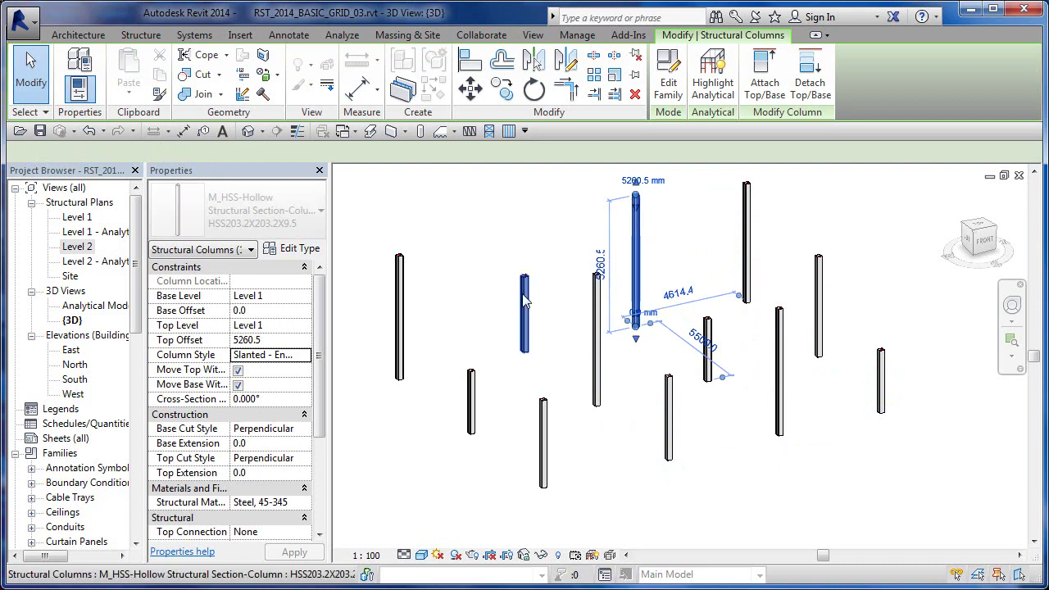
click(525, 300)
drag(528, 279, 527, 288)
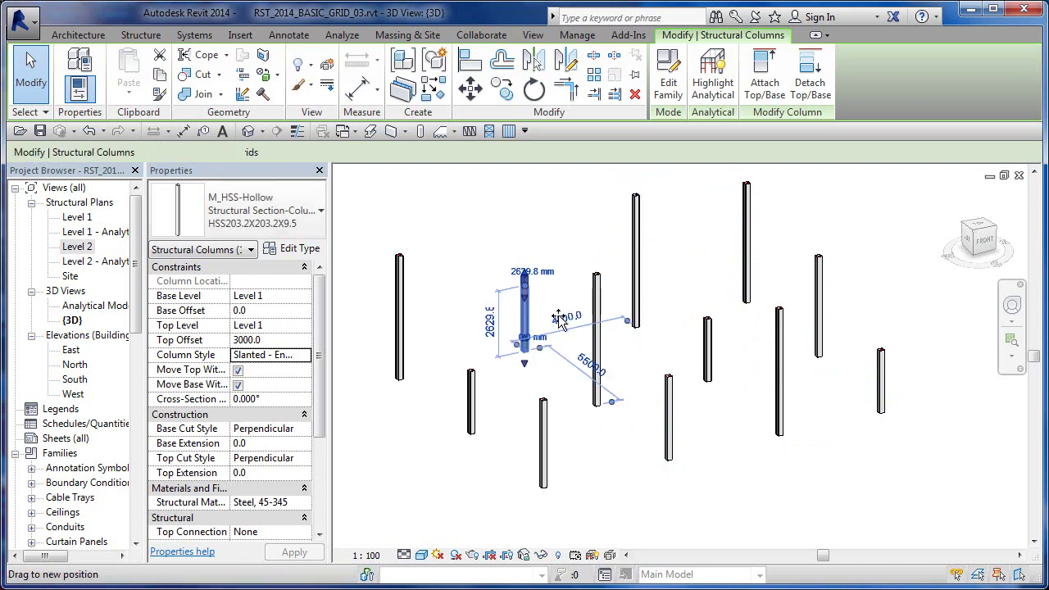
click(638, 215)
drag(637, 199, 637, 221)
click(544, 406)
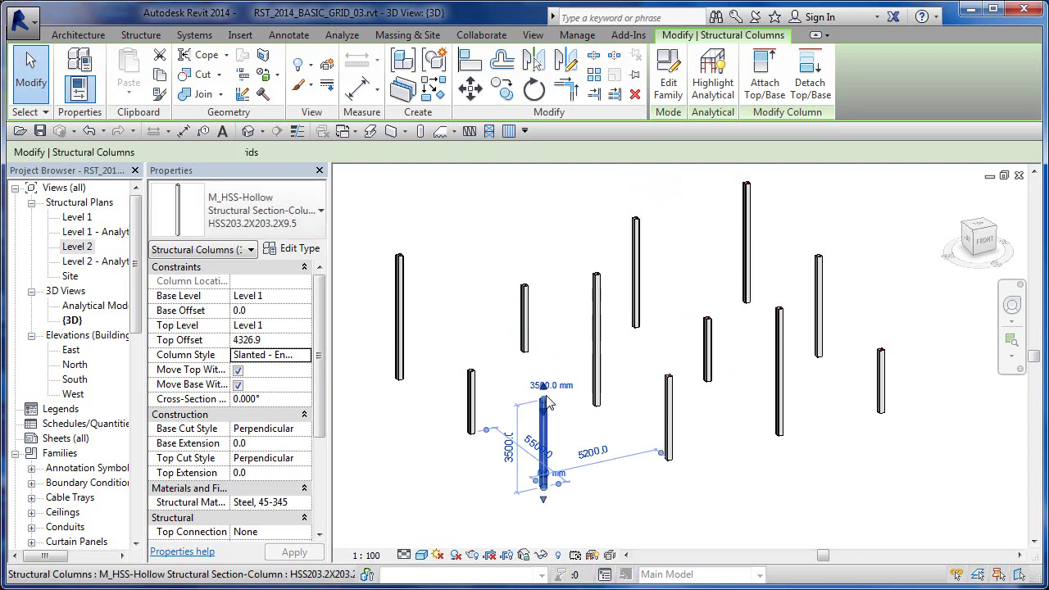
drag(544, 388, 544, 360)
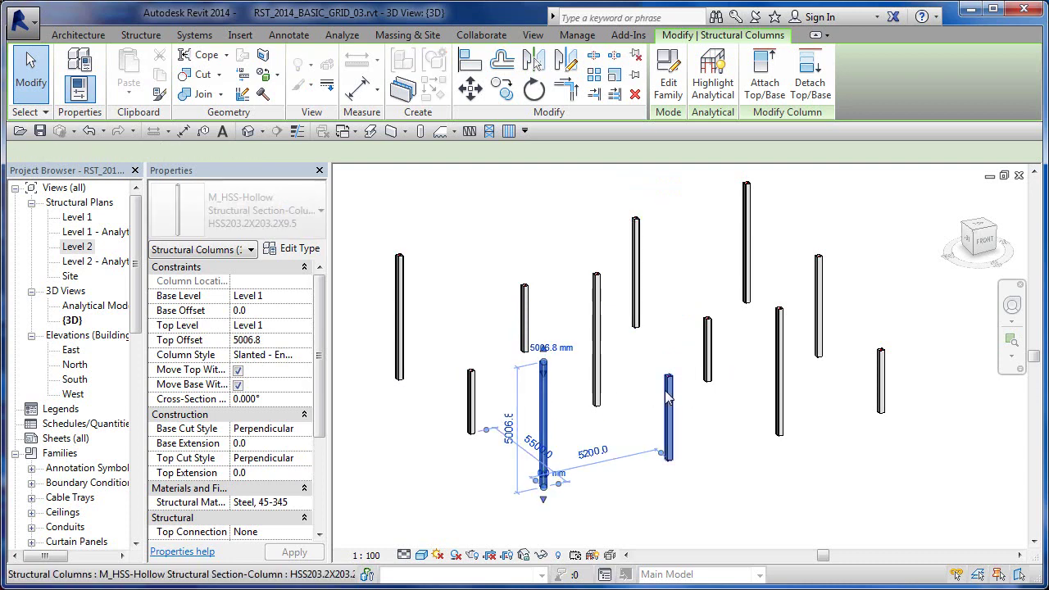
click(671, 396)
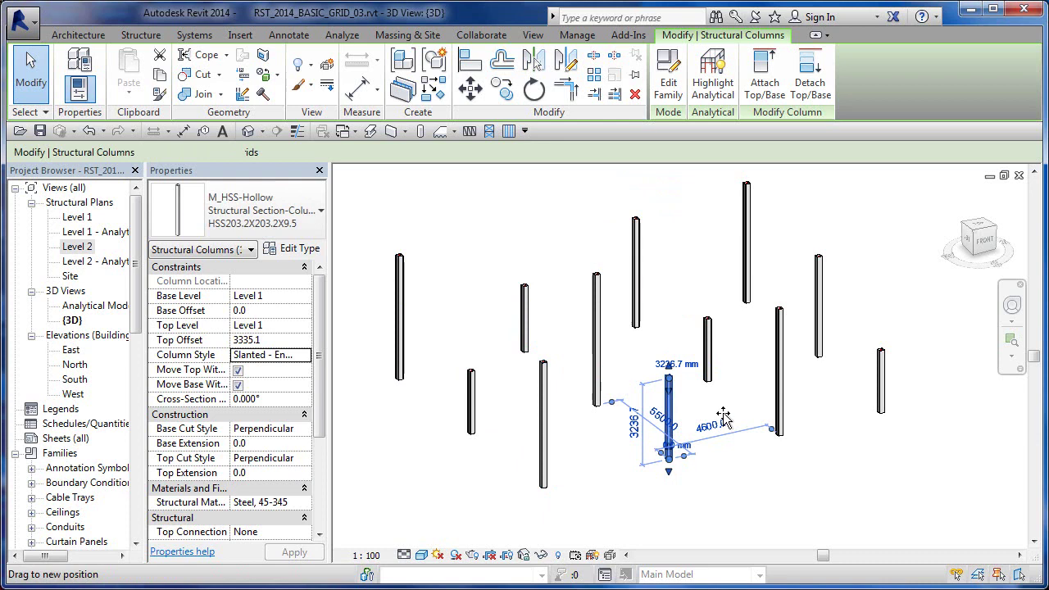
click(787, 453)
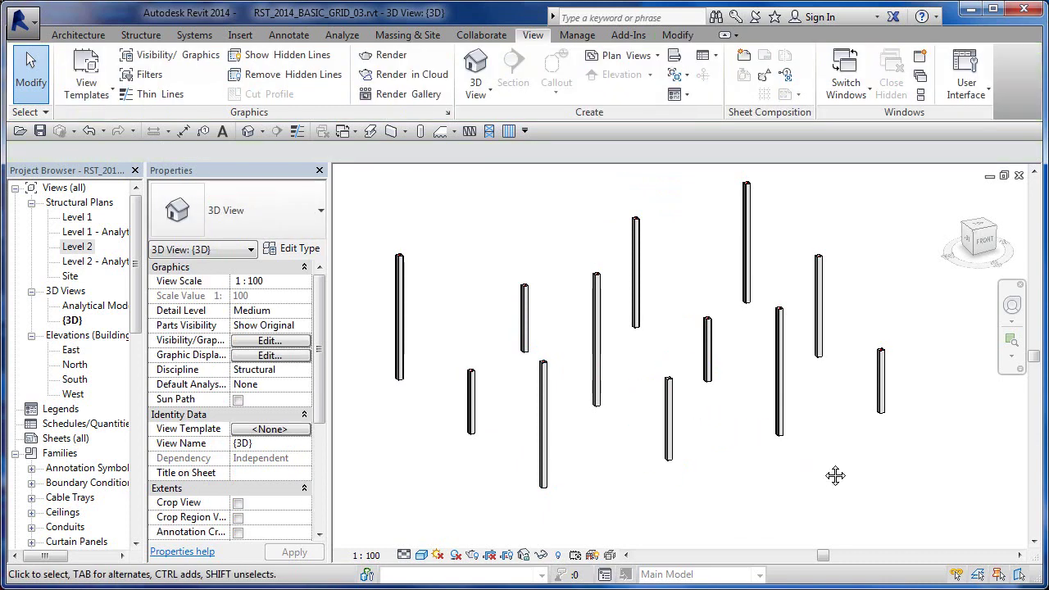
Step: Orbit the 3D view and check the front-centre column's 5006.8 mm top offset
shift+middle_drag(836, 476, 871, 414)
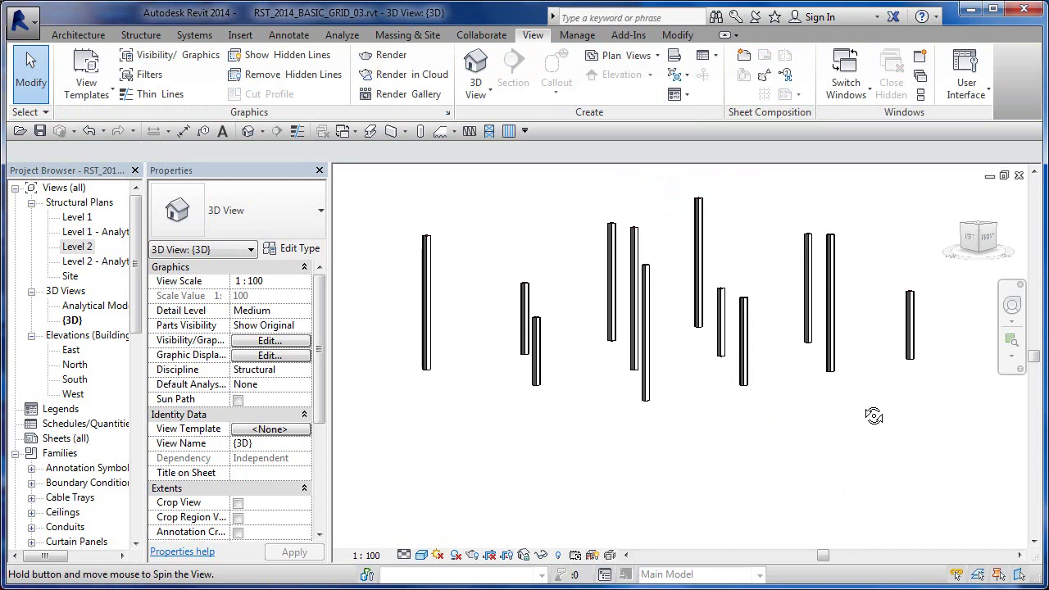
click(646, 361)
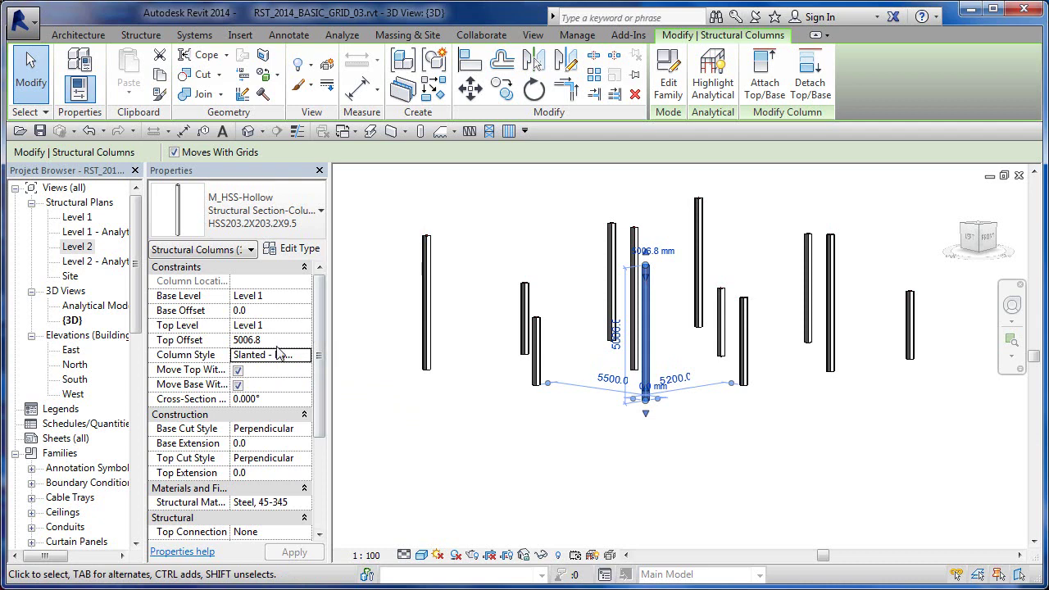
click(394, 388)
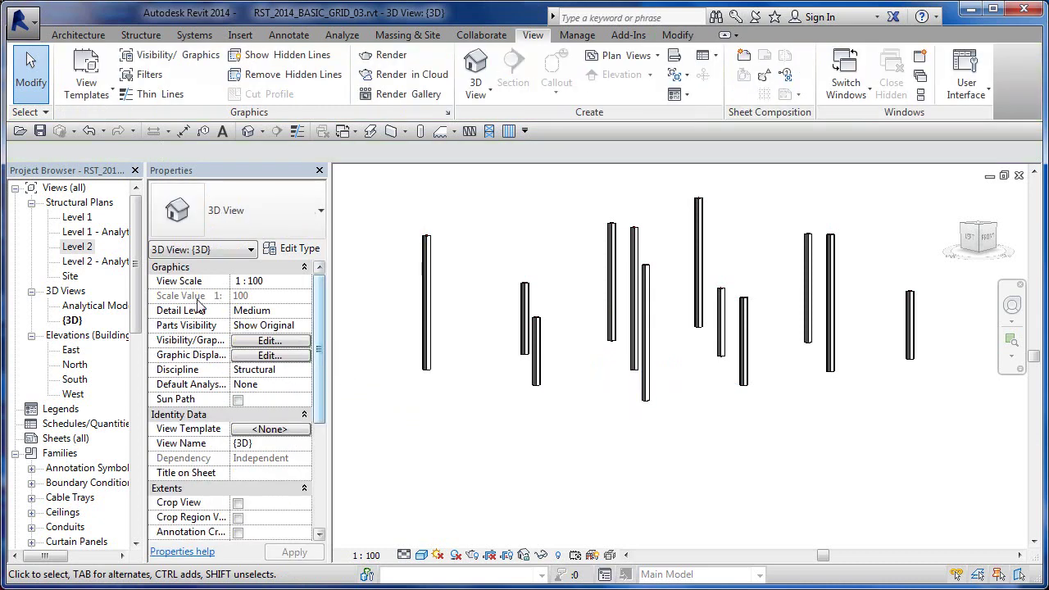
Step: Open the Level 2 structural plan tiled beside the 3D view, showing grids 1–4 and A–C
double_click(78, 246)
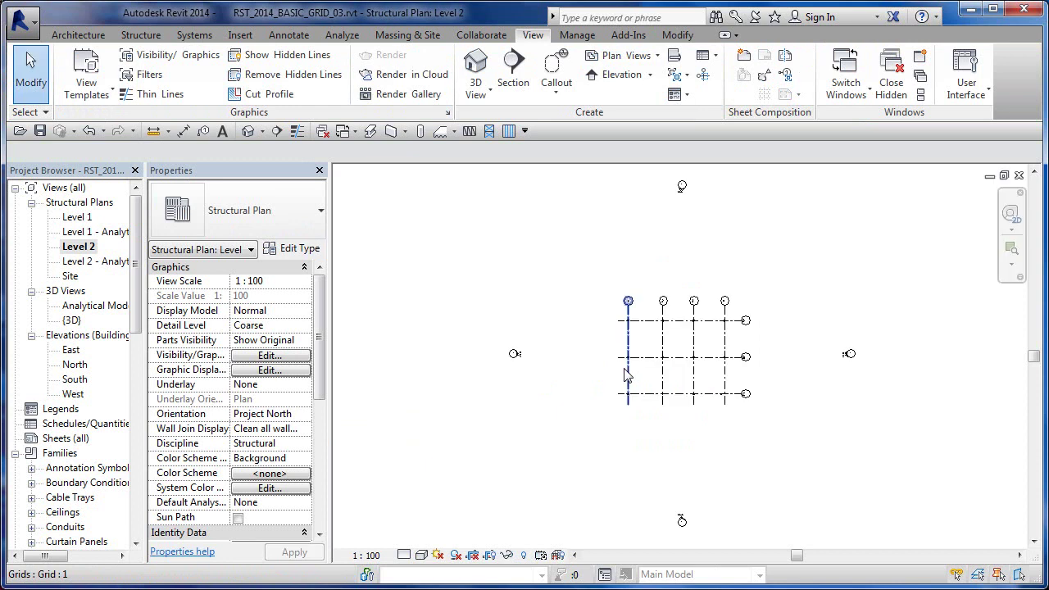
scroll(713, 363, up, 5)
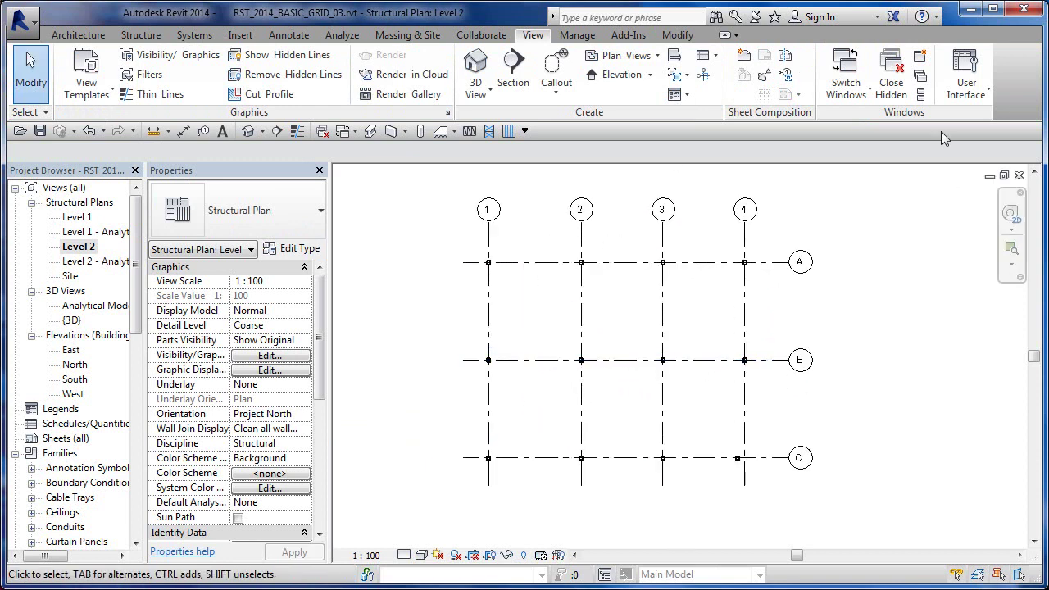
click(921, 95)
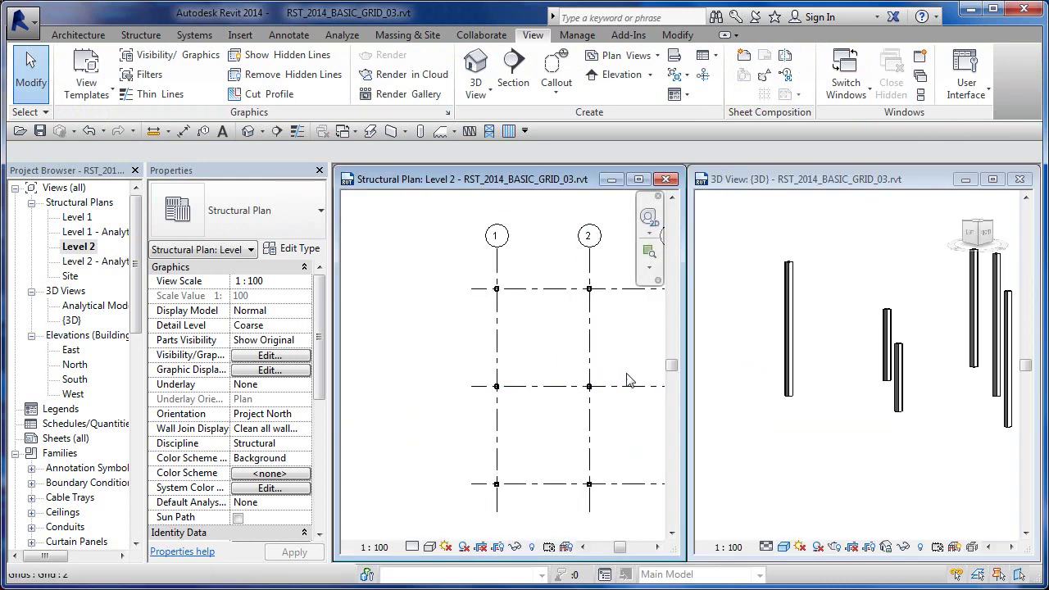
middle_drag(628, 380, 536, 382)
scroll(527, 375, down, 1)
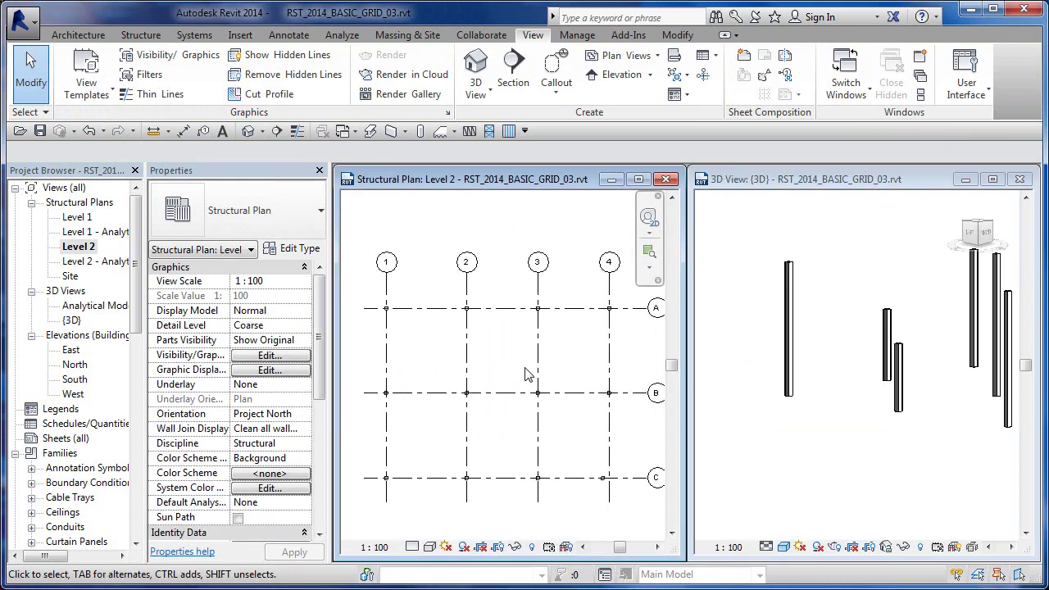
Step: Orbit the 3D columns, then make the Level 2 plan the active view
click(748, 398)
shift+middle_drag(749, 397, 910, 436)
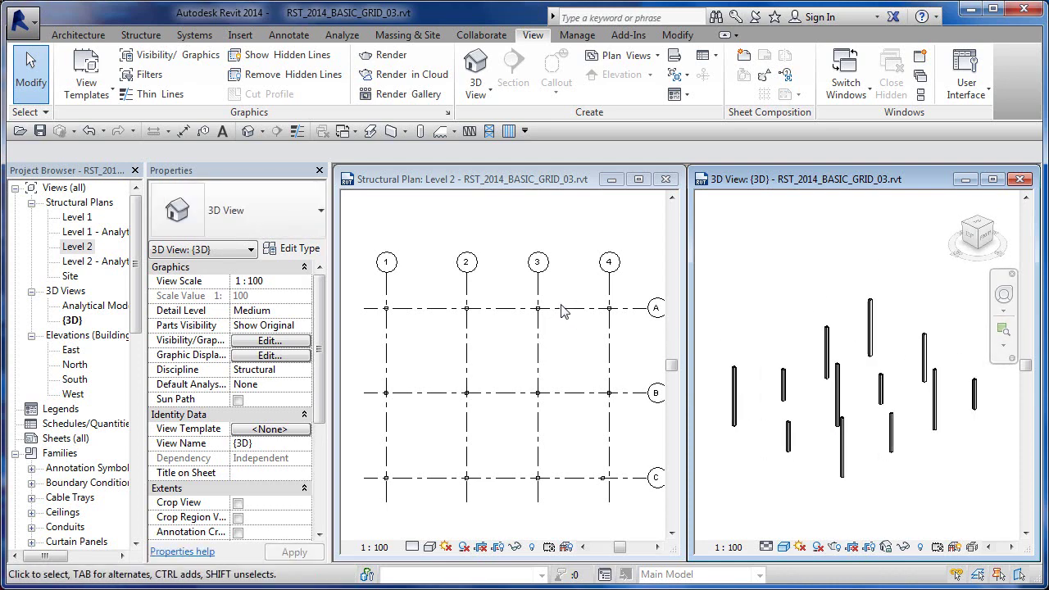
click(595, 348)
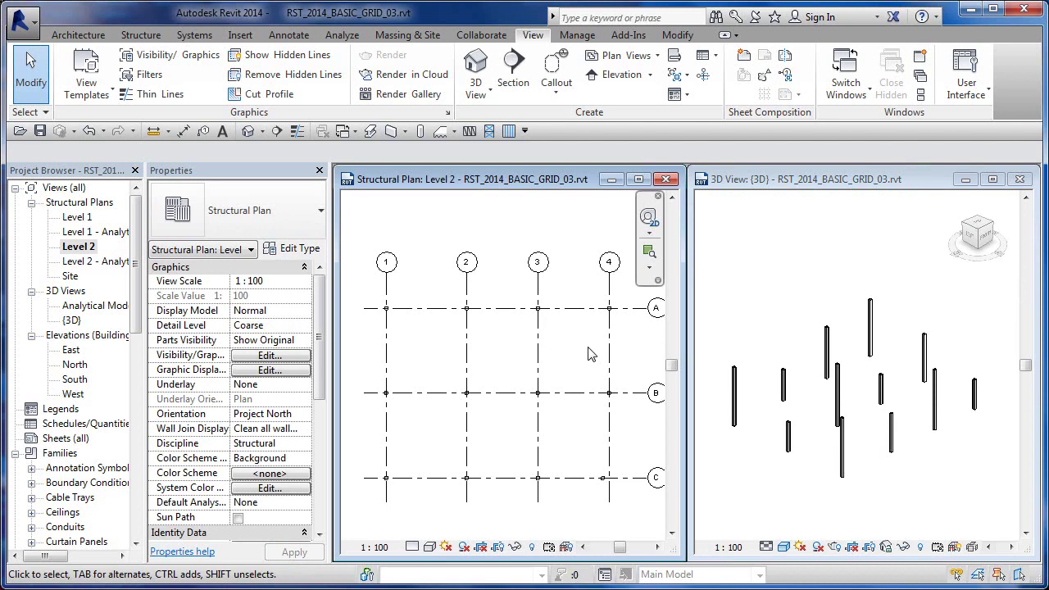
Step: Start the Beam tool and place beams from 1/C to 2/C and 2/C to 2/B
click(146, 36)
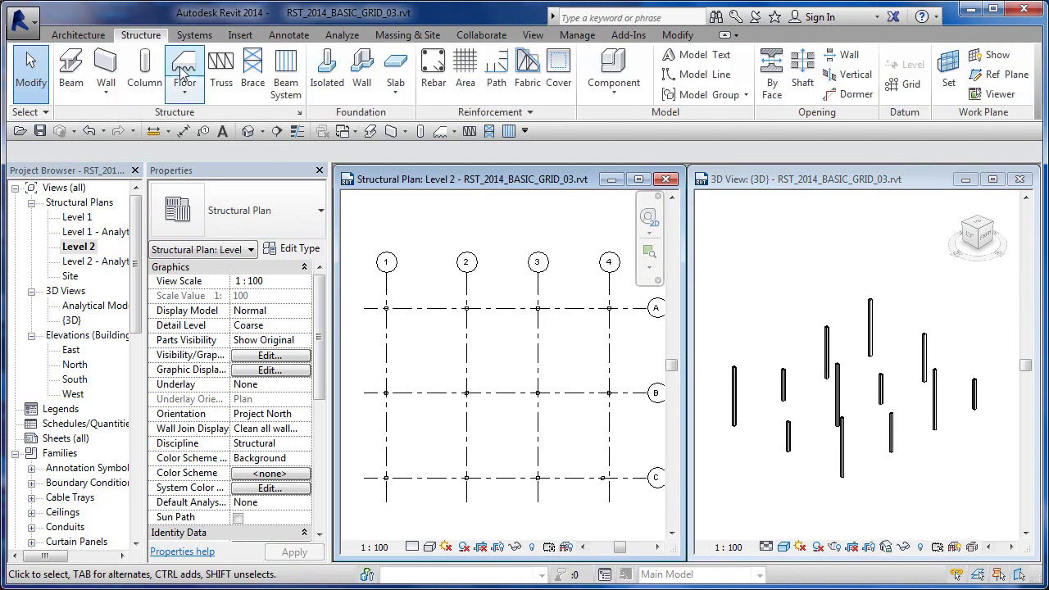
click(70, 66)
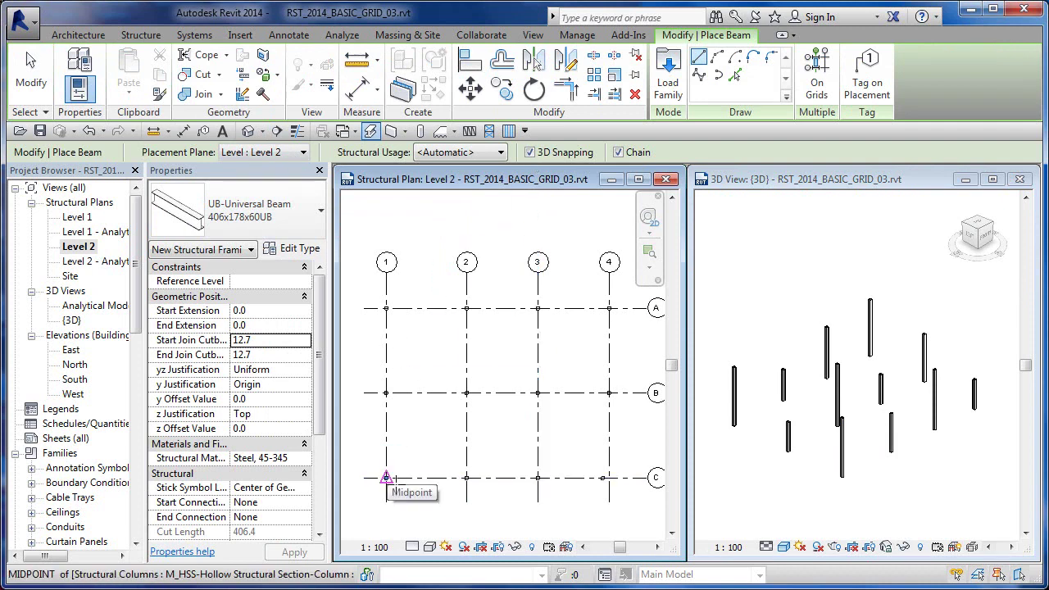
click(396, 483)
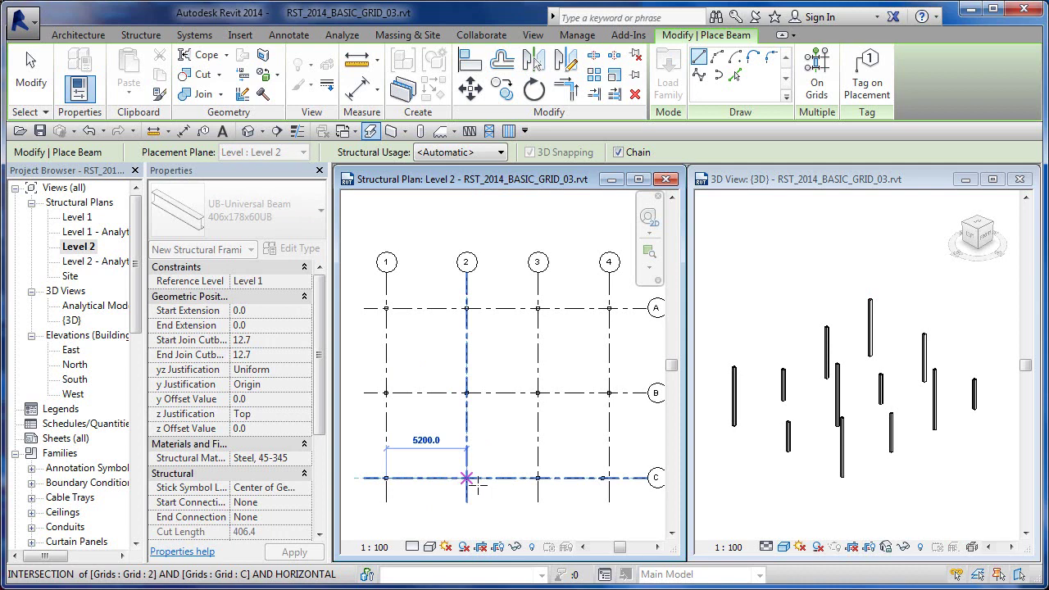
click(466, 478)
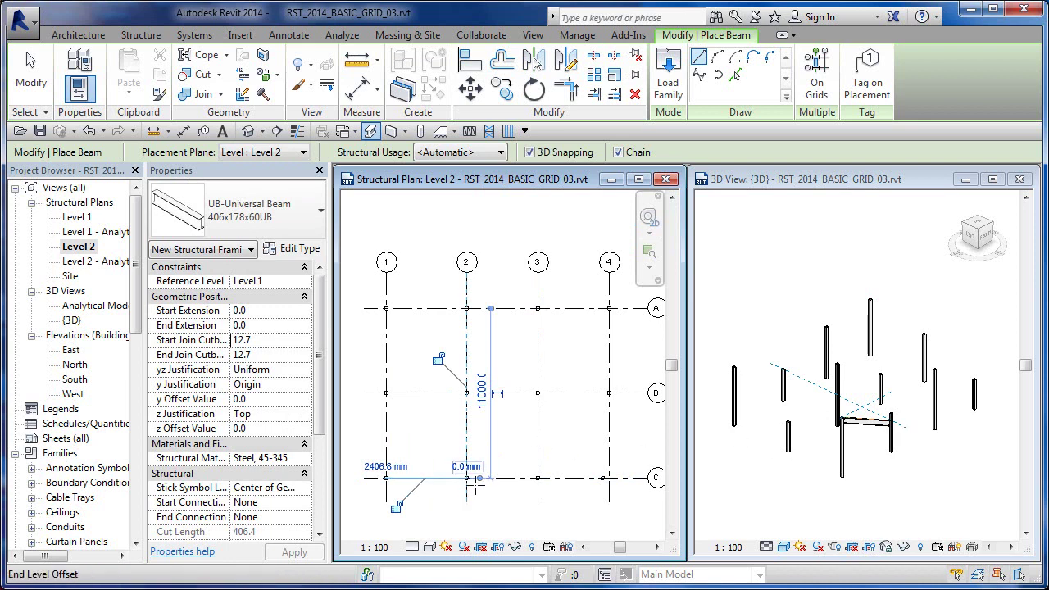
click(466, 478)
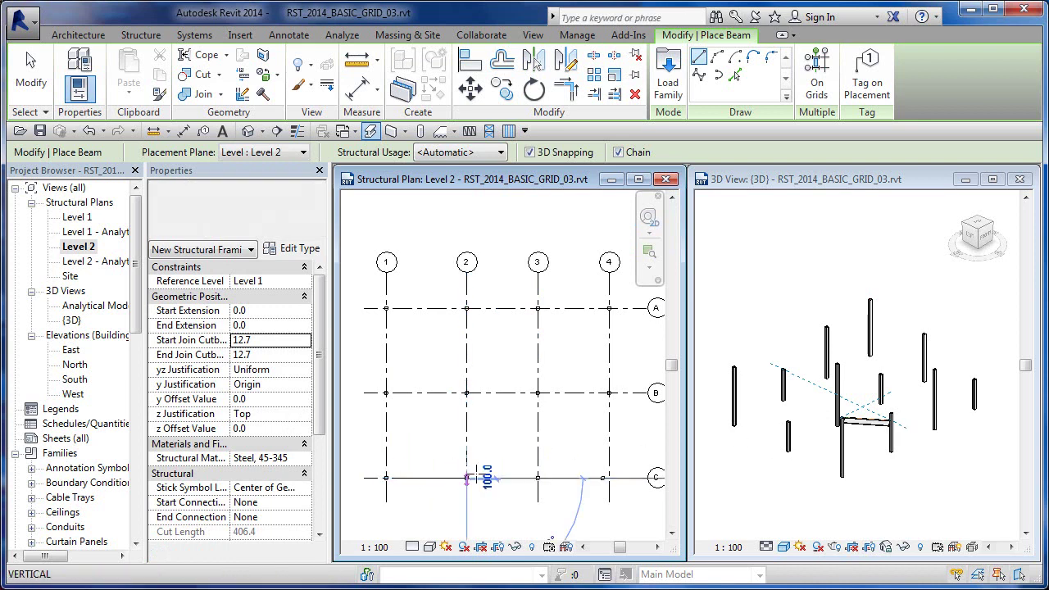
click(466, 394)
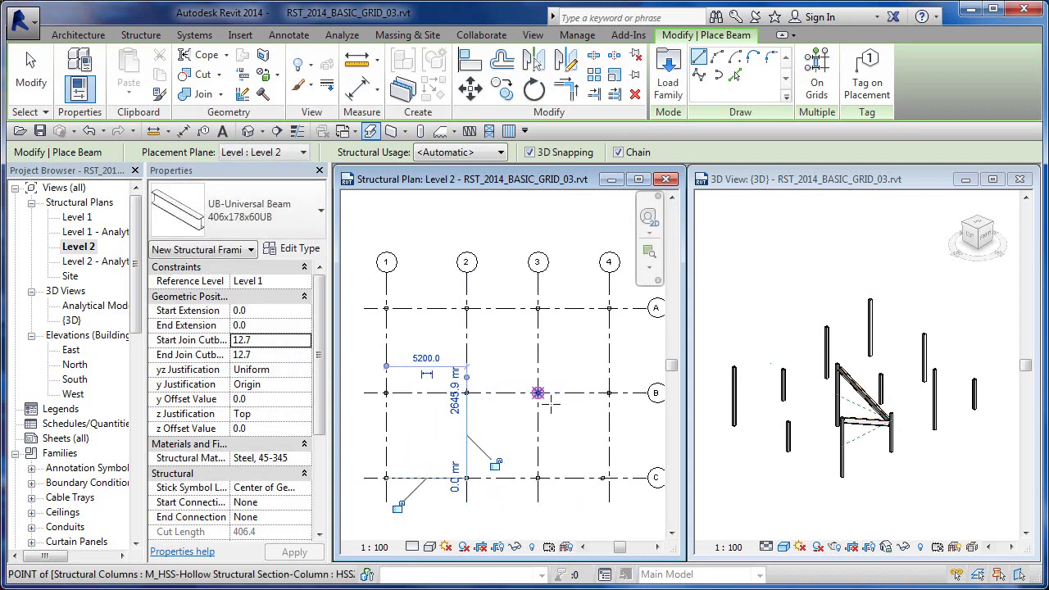
click(467, 393)
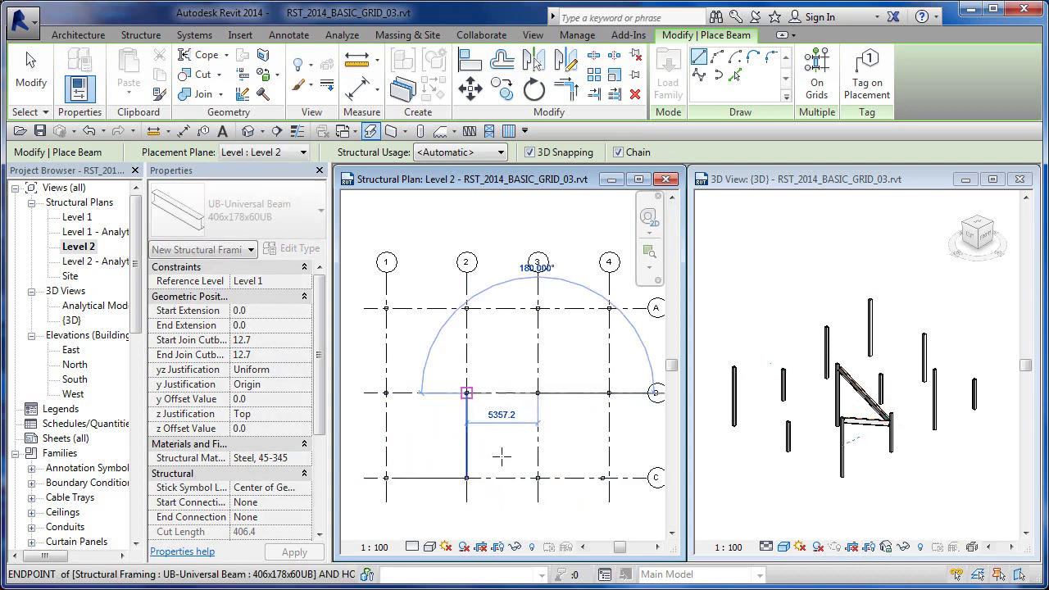
key(Escape)
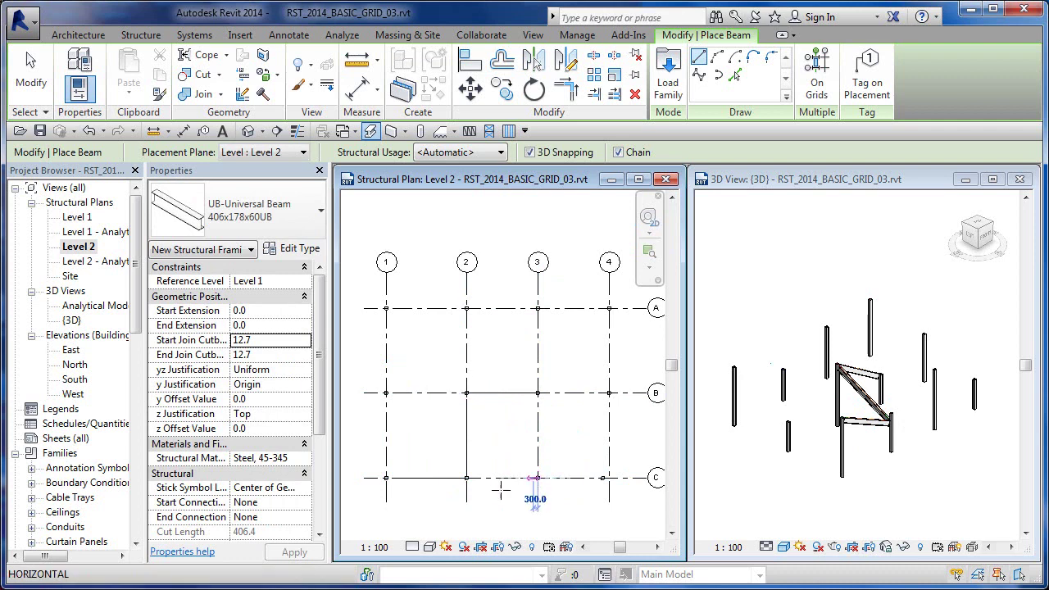
Step: Add beams 3/C to 4/C, along grid 4, and diagonal A/4 to B/3, then orbit 3D
click(534, 478)
click(609, 478)
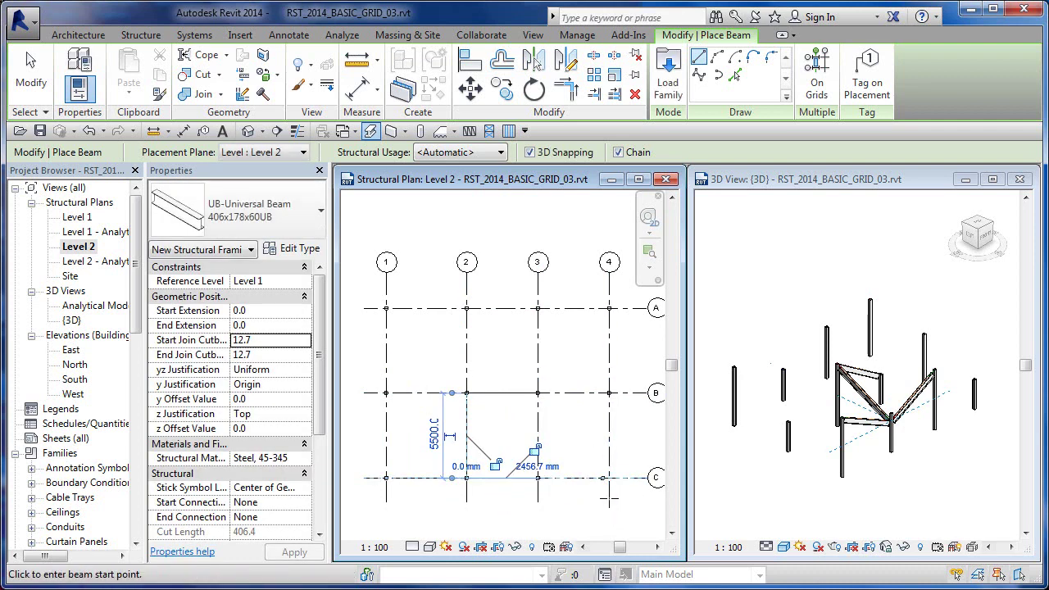
click(609, 392)
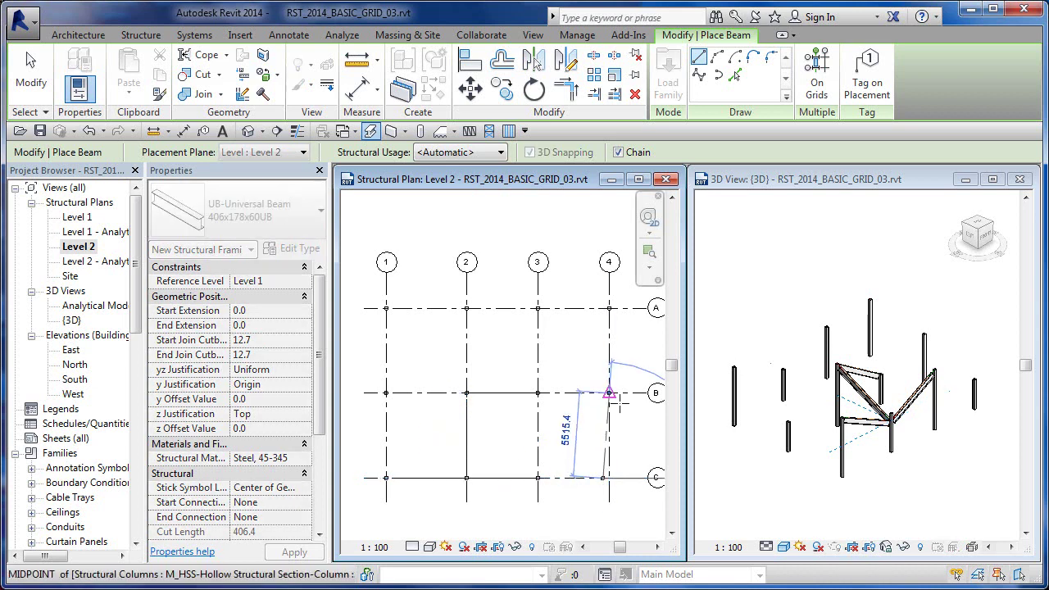
click(610, 310)
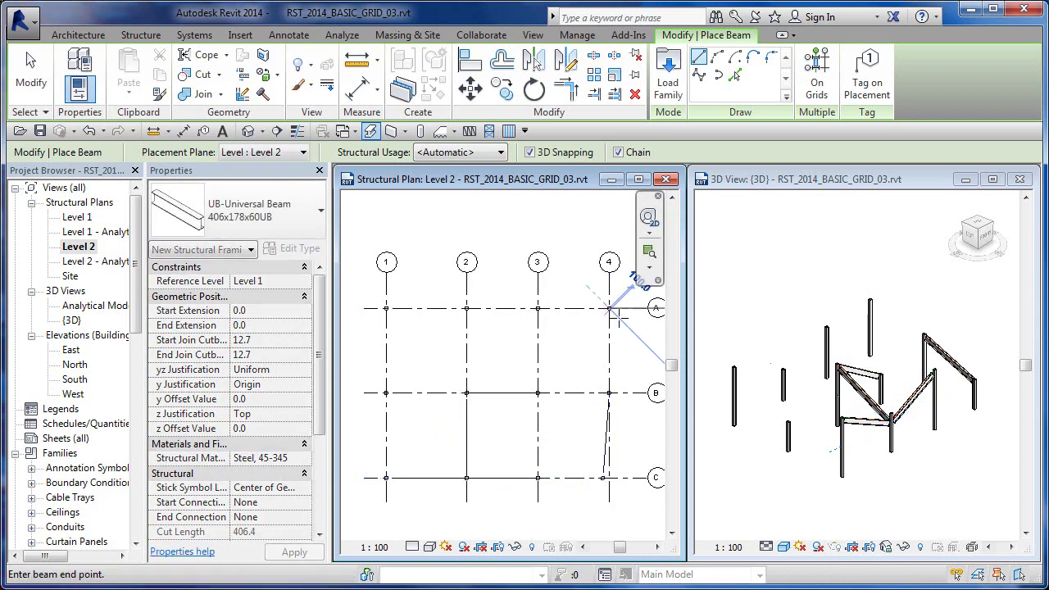
click(538, 393)
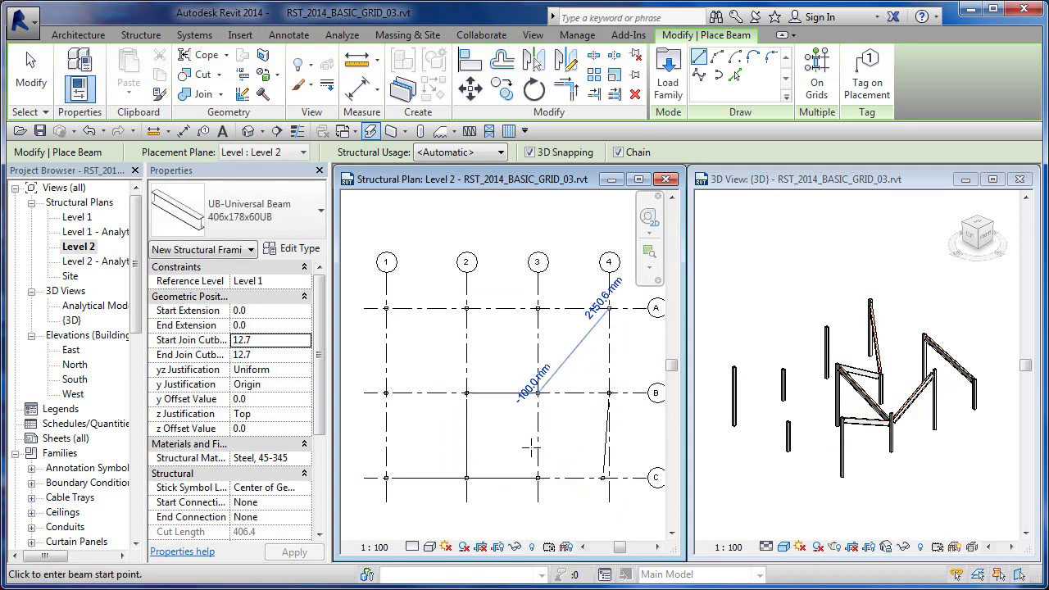
key(Escape)
key(Escape)
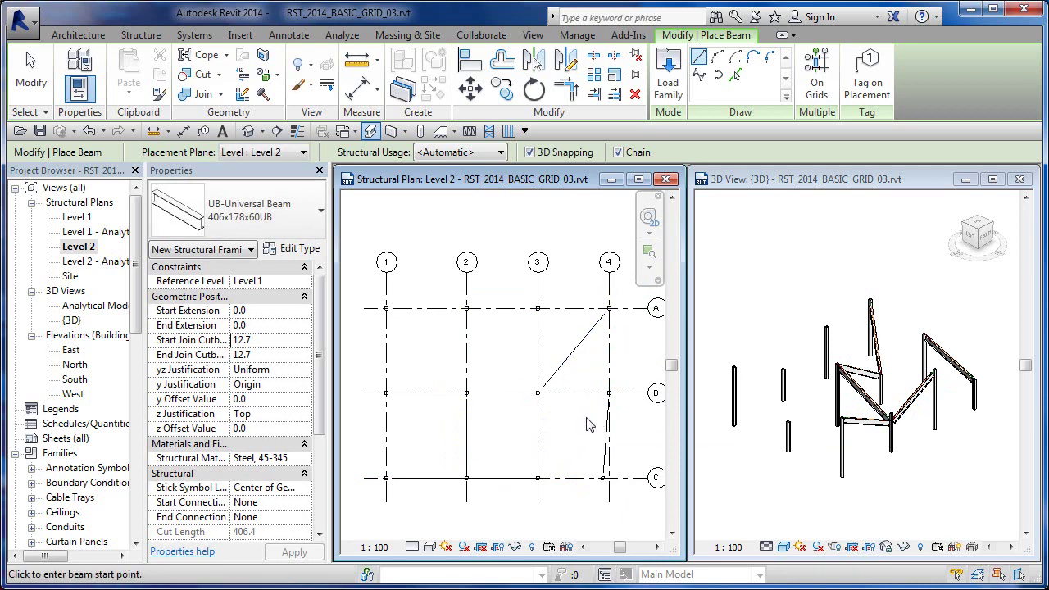
click(827, 407)
shift+middle_drag(828, 408, 876, 429)
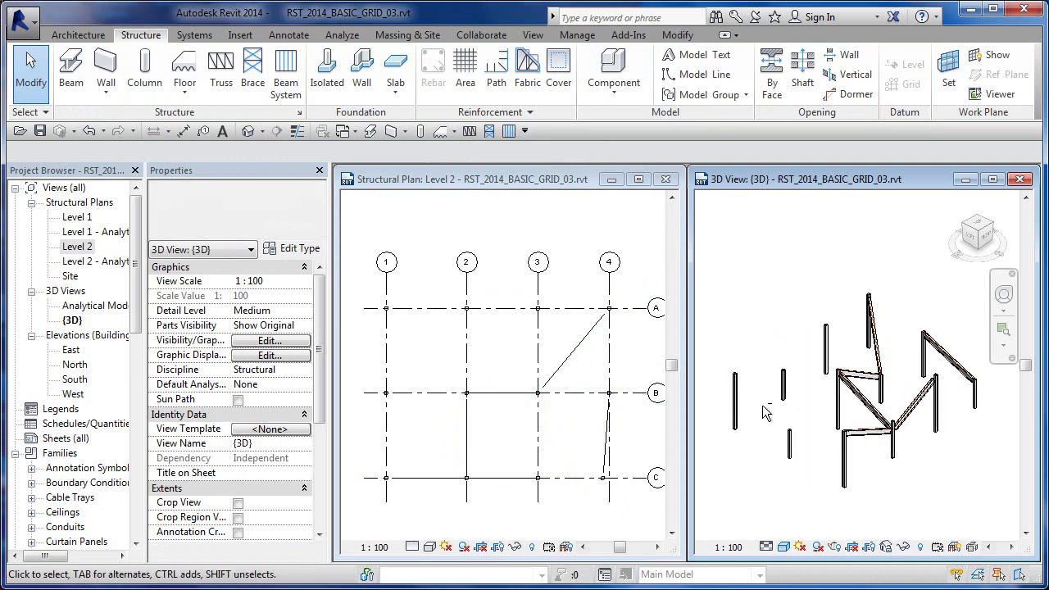
Step: On the Level 2 plan, chain beams along grid A from 4/A through 3/A to 2/A
click(509, 353)
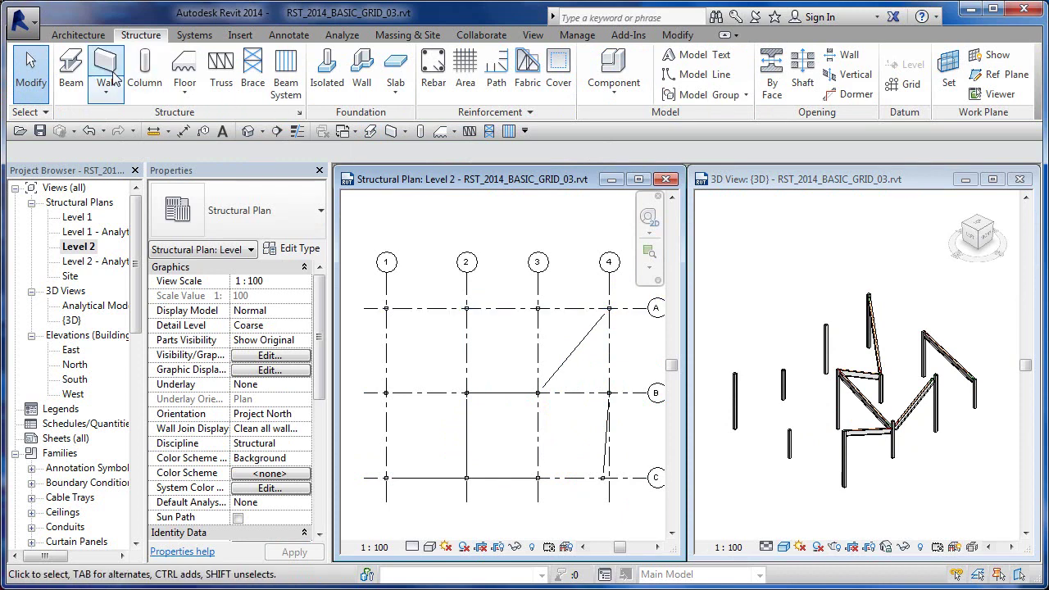
click(70, 74)
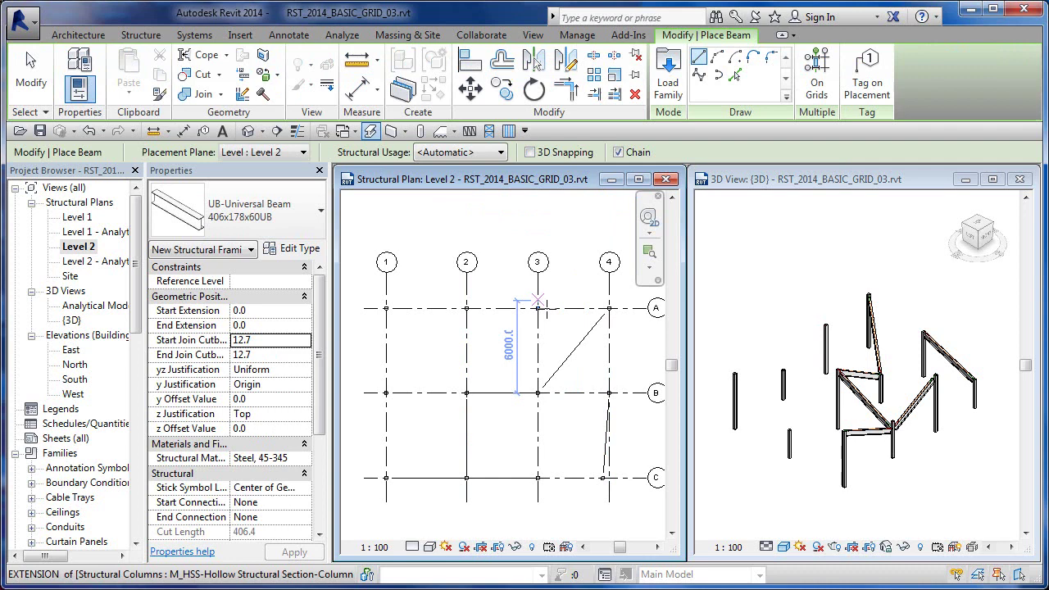
click(609, 309)
click(538, 308)
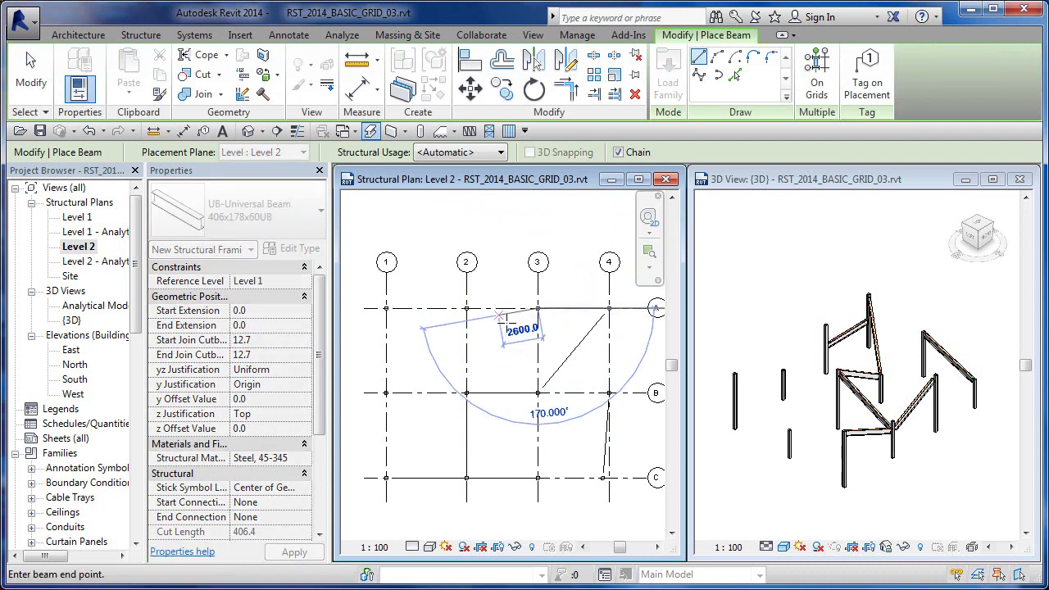
click(467, 308)
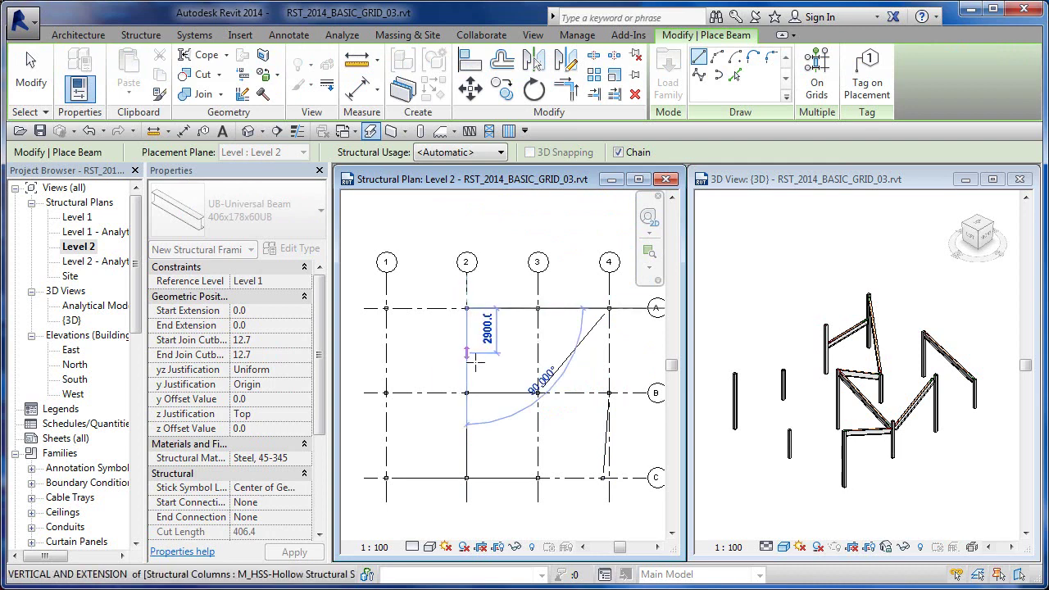
key(Escape)
Step: Chain beams from 2/B to 1/B, up to 1/A, and across to 2/A
click(467, 393)
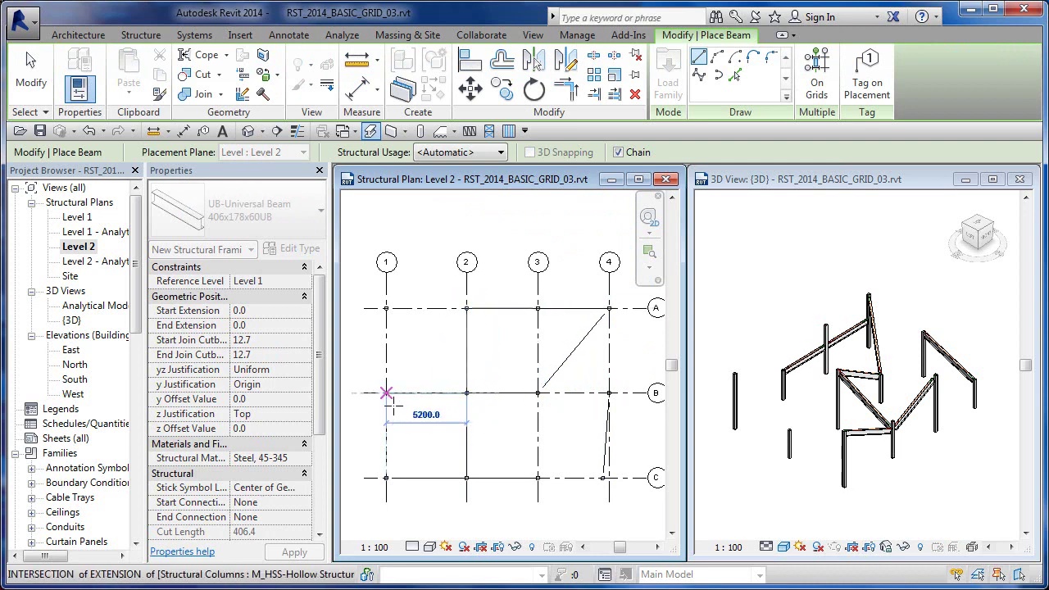
click(386, 393)
click(386, 308)
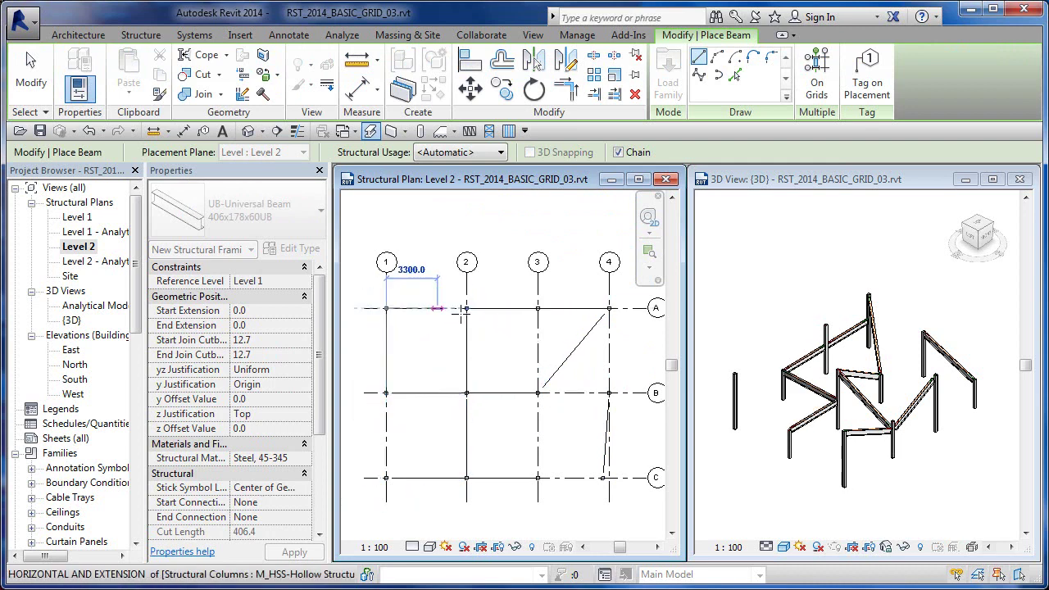
click(468, 346)
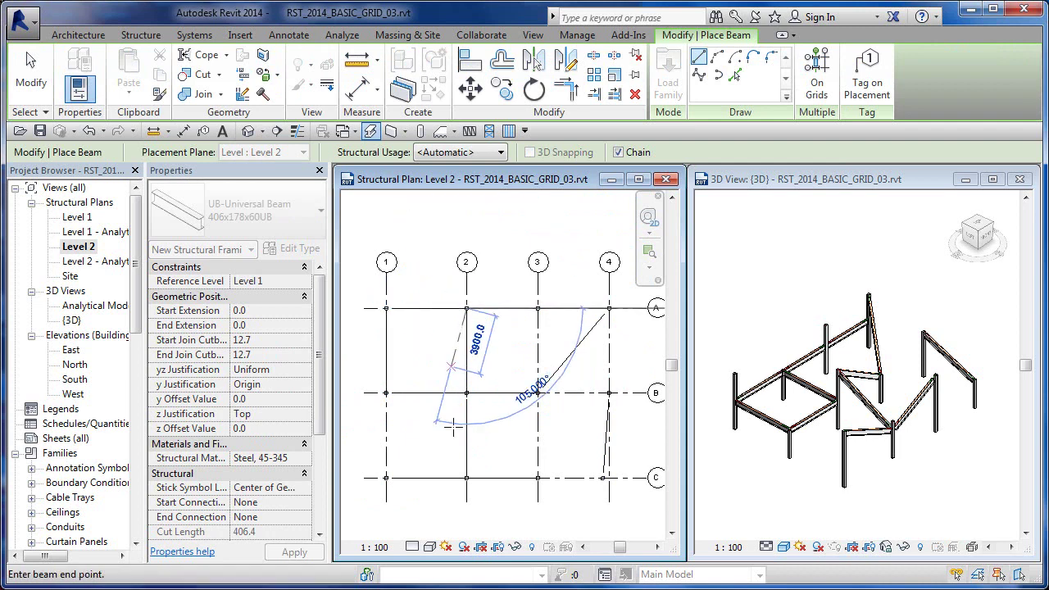
key(Escape)
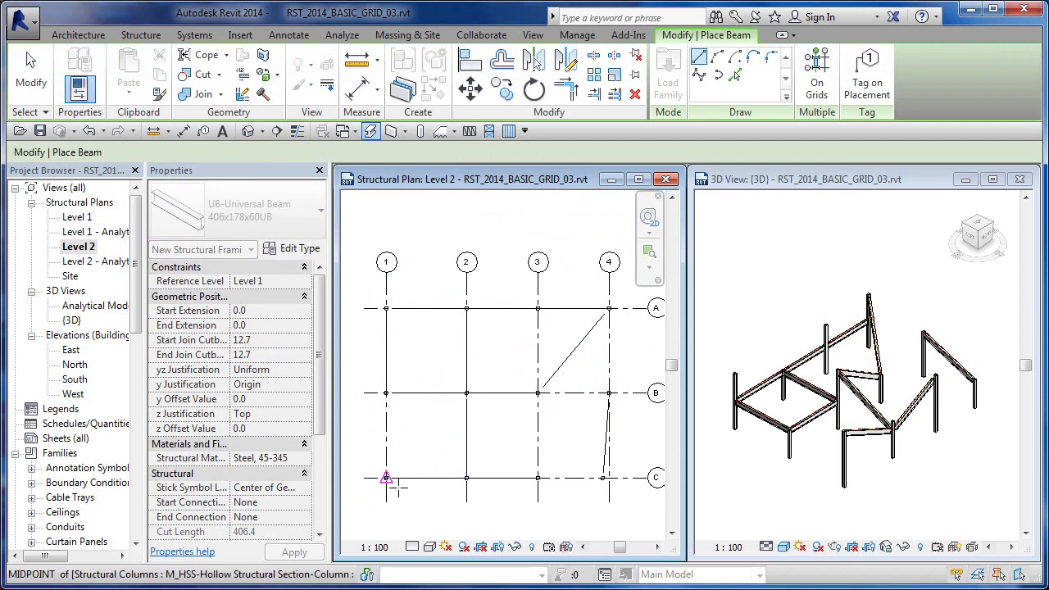
Step: Place a beam along grid C from 1/C to 2/C
click(386, 478)
click(467, 478)
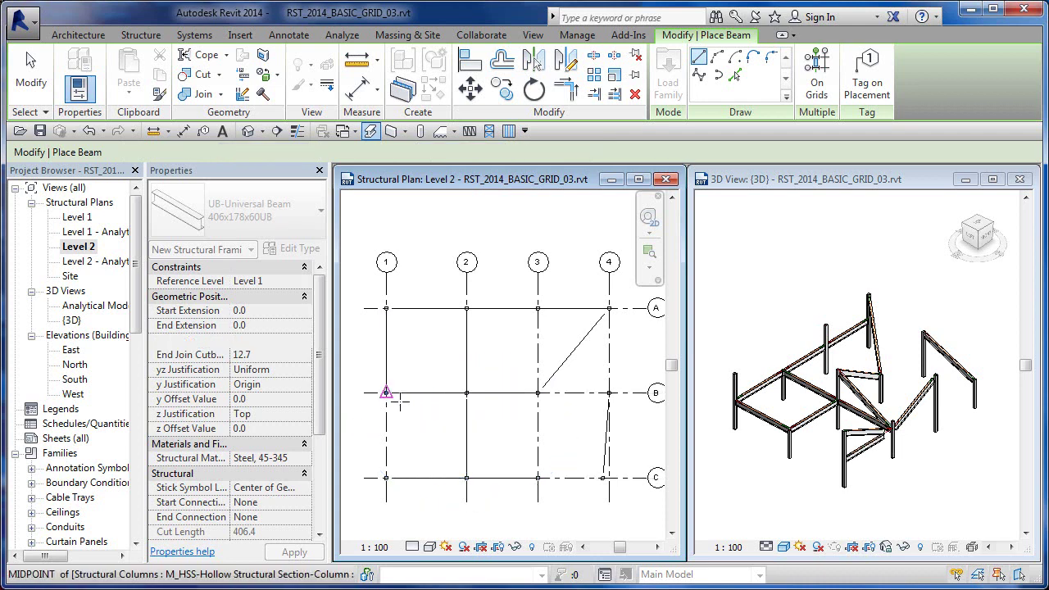
key(Escape)
click(391, 480)
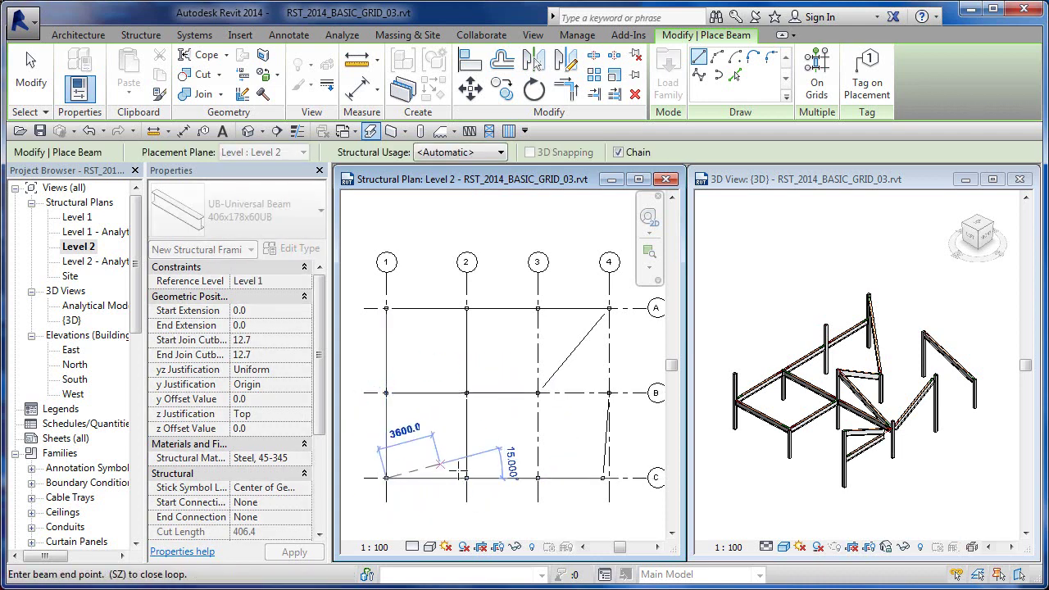
key(Escape)
key(Escape)
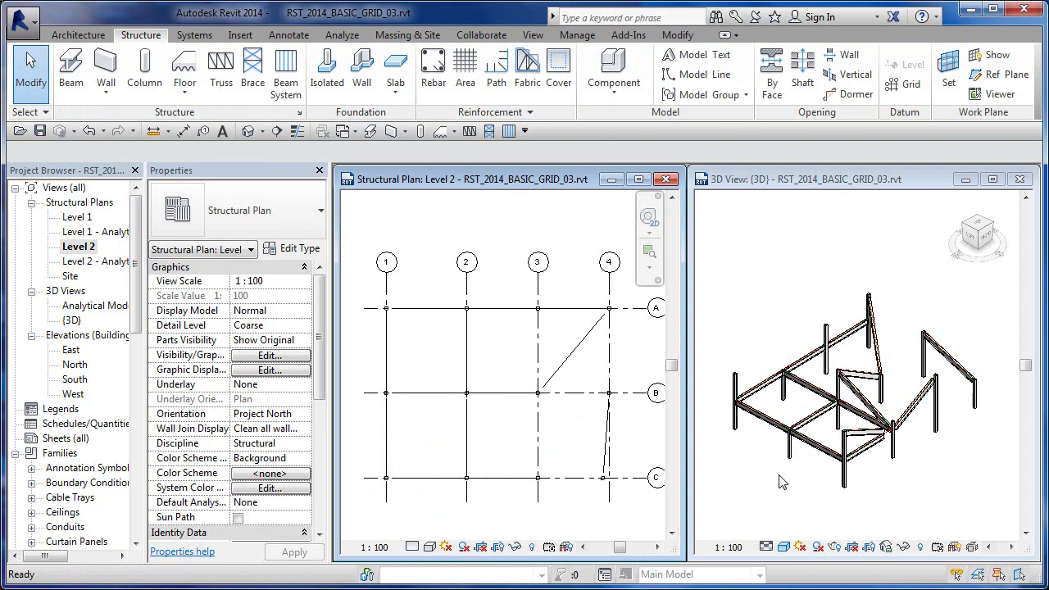
Step: Undo the last four beams so the left-hand columns stand free
click(91, 131)
click(90, 131)
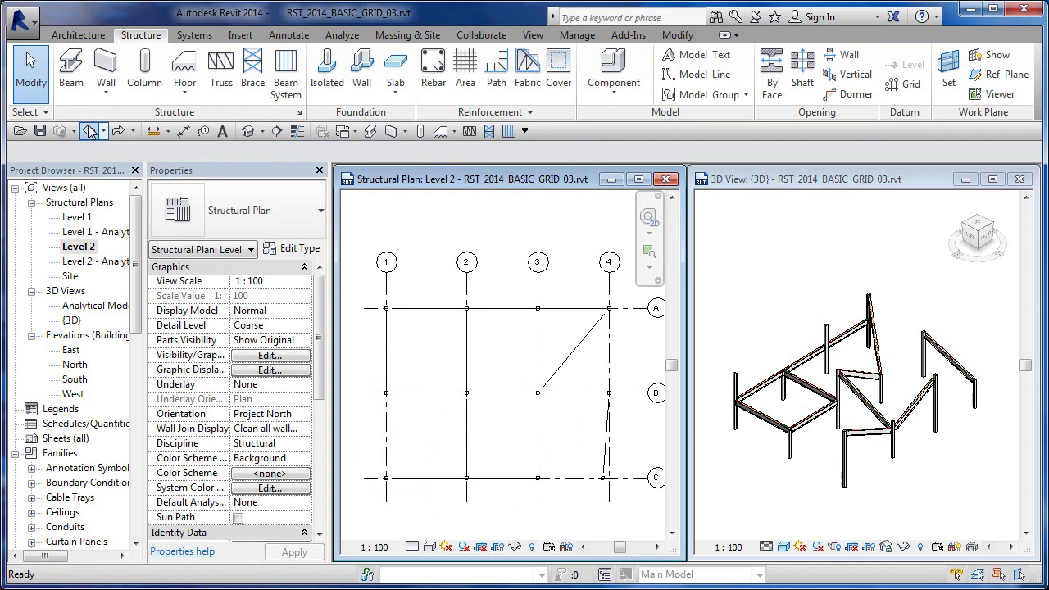
click(90, 131)
click(90, 131)
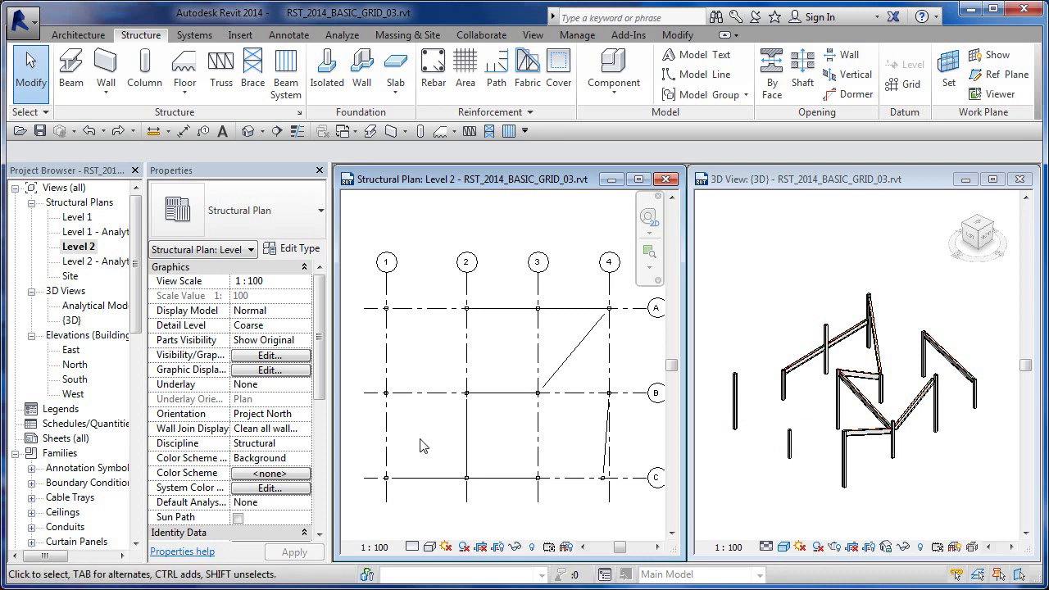
Step: Redraw sloping beams from 2/A to the grid 1 column, then 1/B to 1/C to 2/C
click(72, 66)
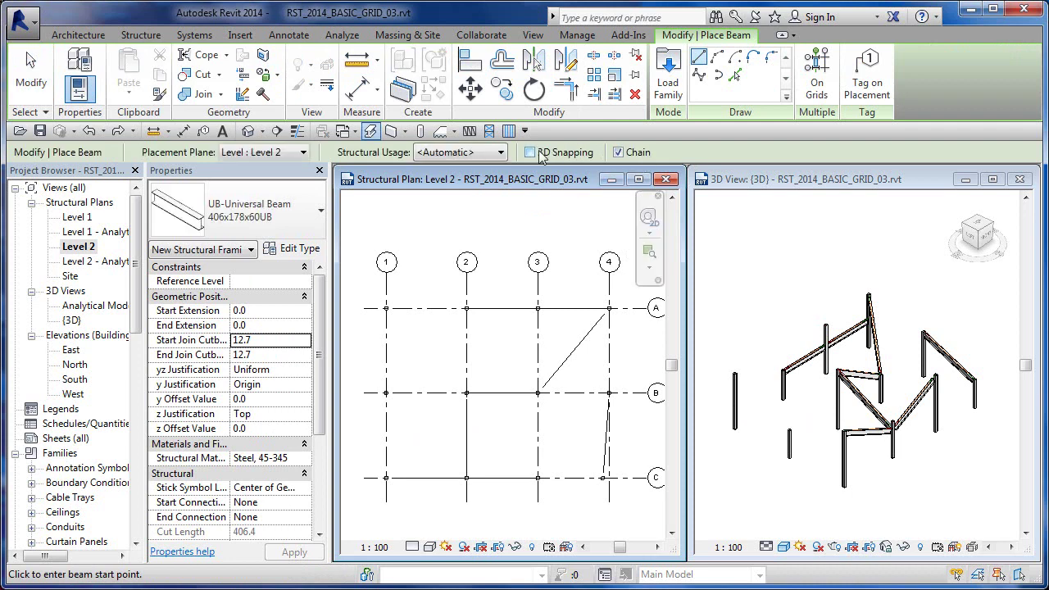
click(467, 309)
click(390, 322)
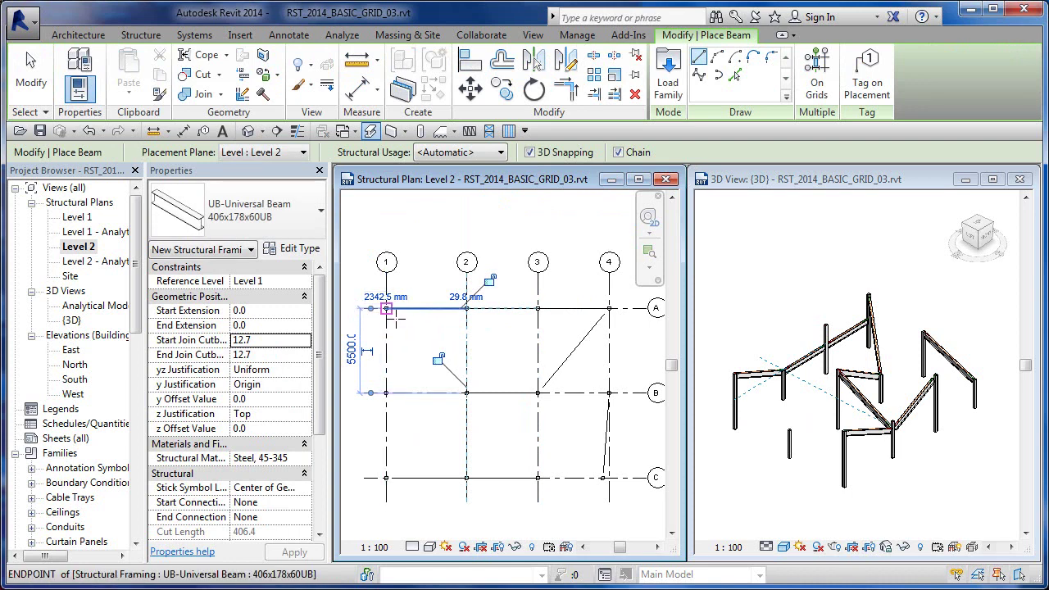
click(386, 392)
key(Escape)
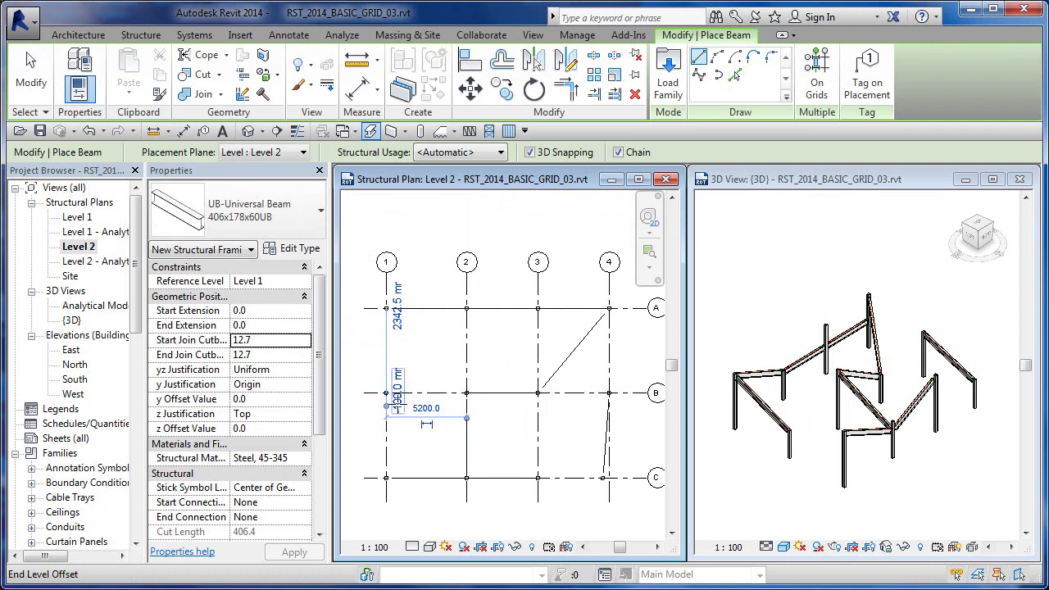
click(386, 394)
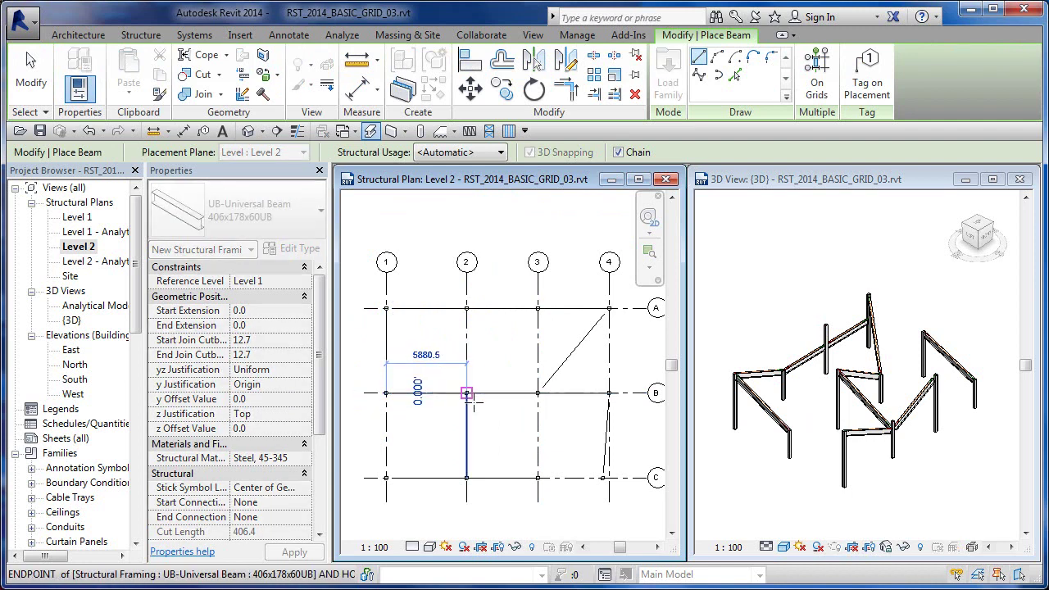
key(Escape)
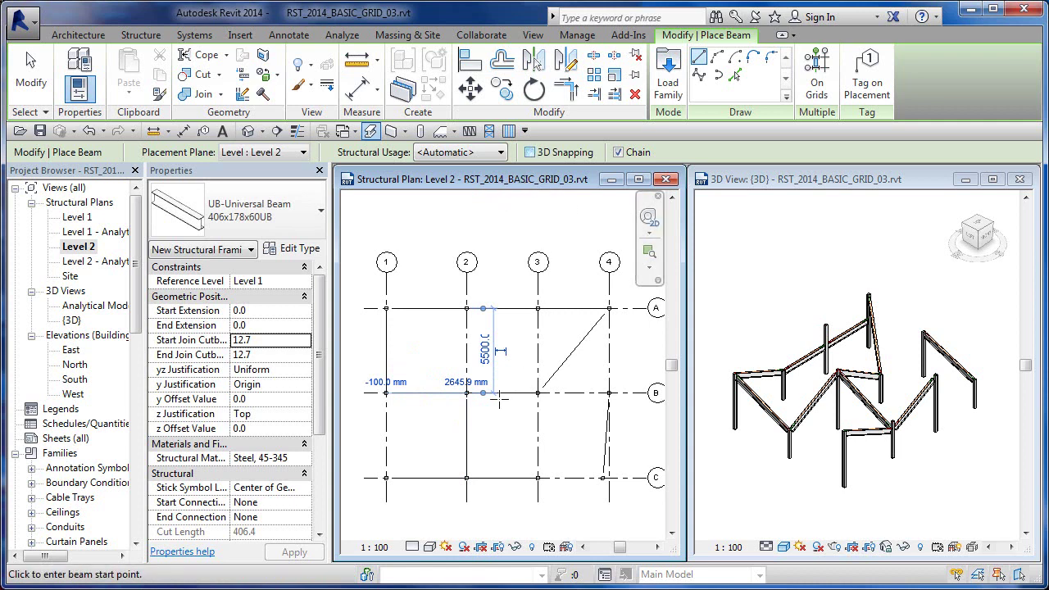
click(387, 392)
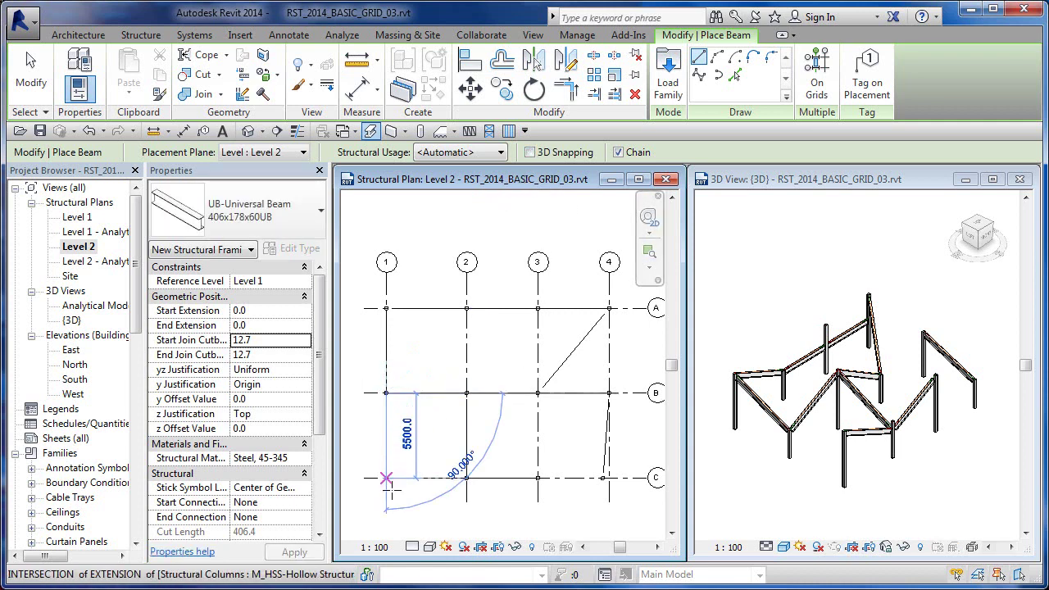
click(390, 485)
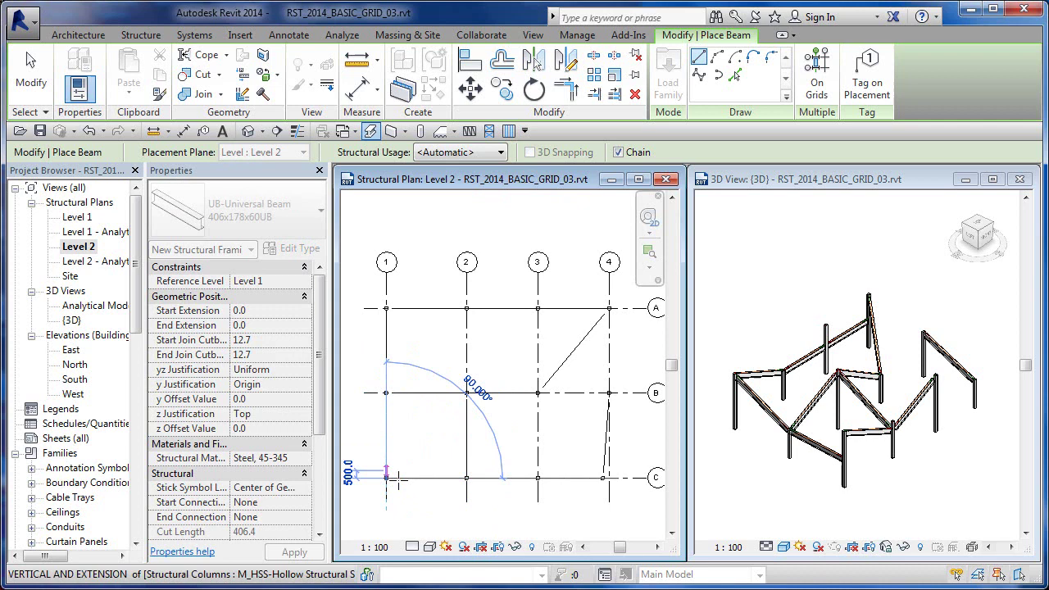
click(469, 482)
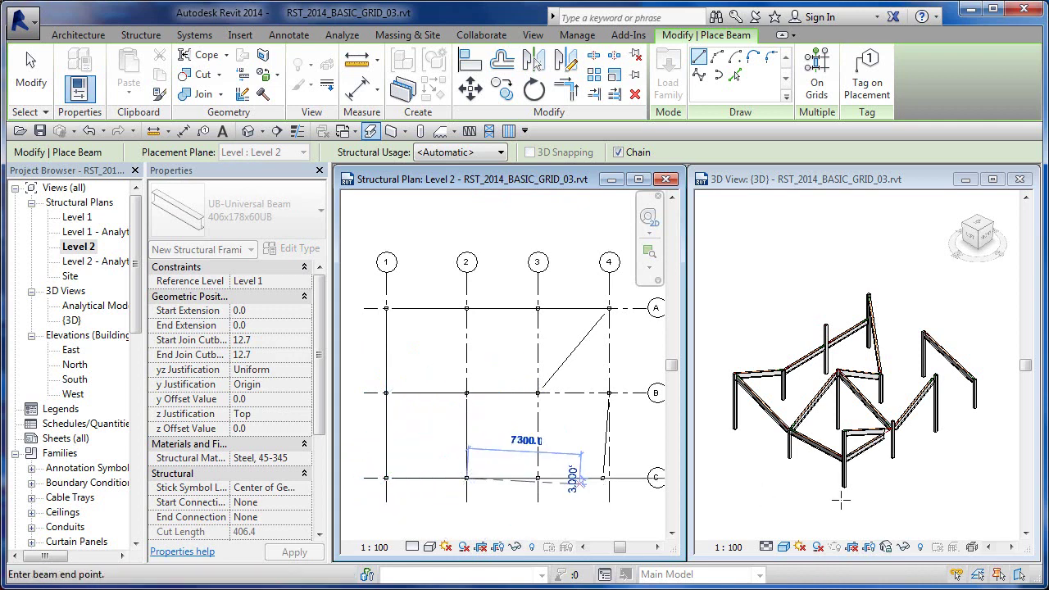
Step: Zoom into the 3D view and select a beam to inspect its column joint
key(Escape)
key(Escape)
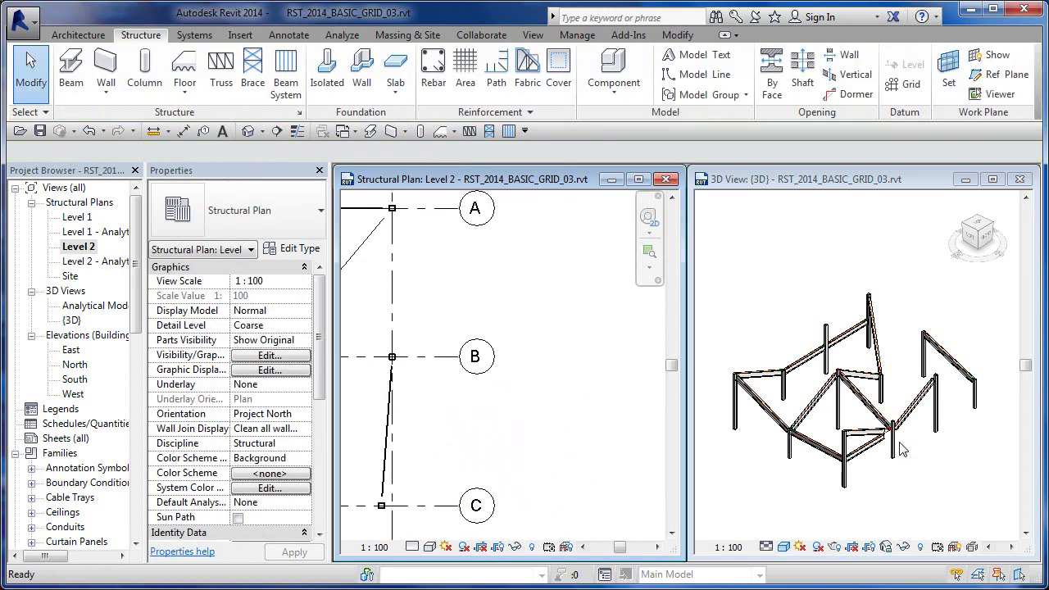
scroll(900, 449, up, 6)
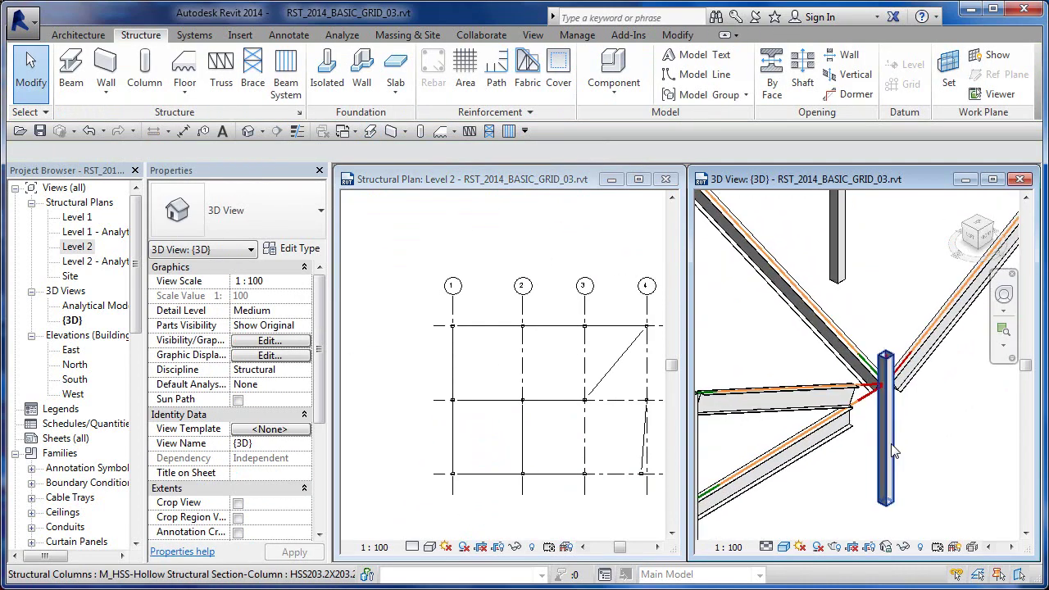
click(844, 390)
key(Escape)
Step: Zoom back out, pan the Level 2 plan to show the full grid, and resume beam placement
scroll(767, 422, down, 5)
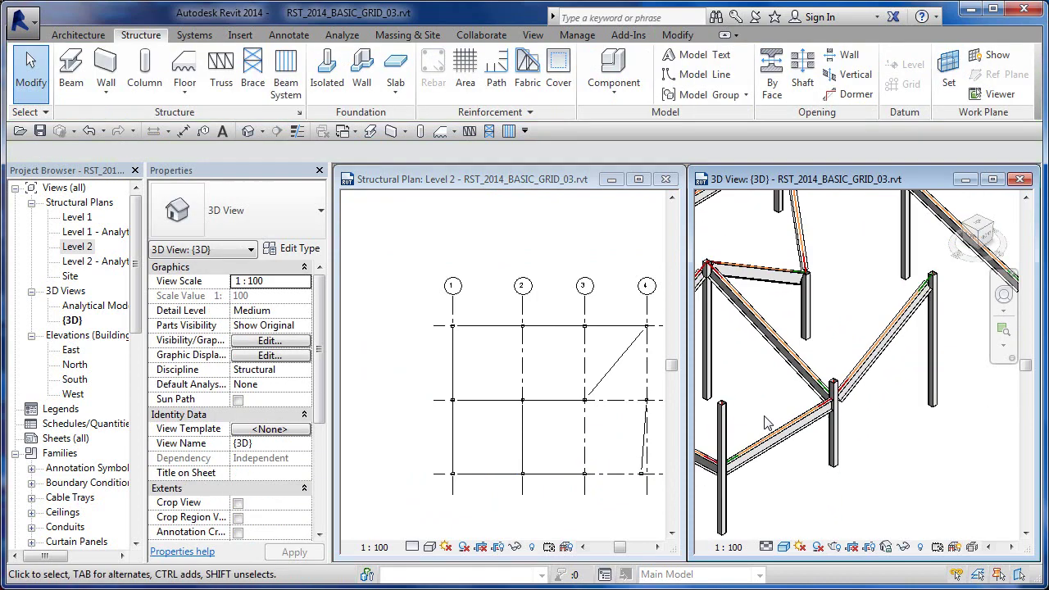
scroll(886, 389, down, 5)
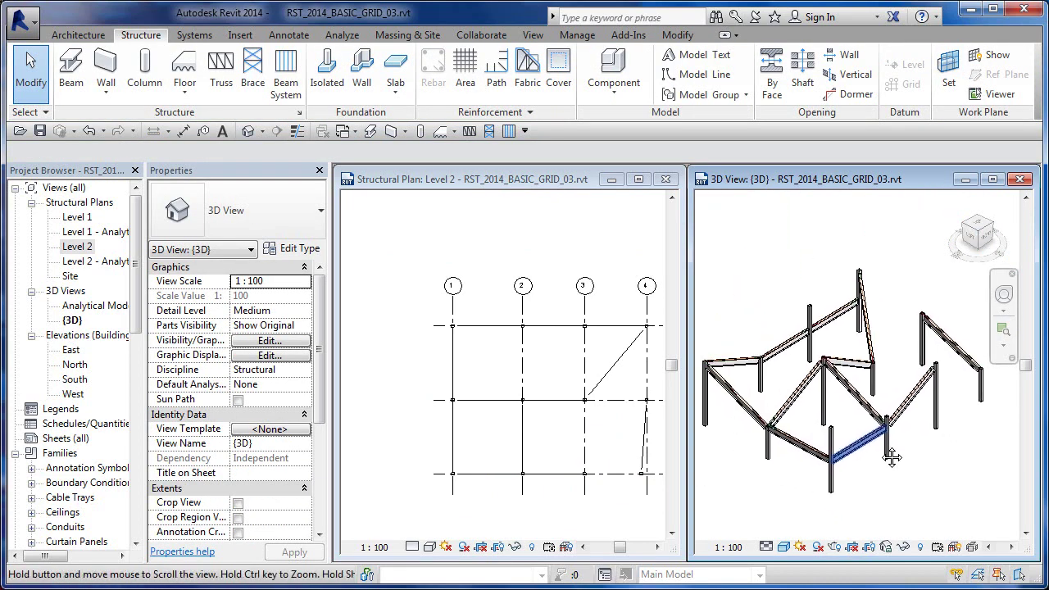
click(623, 420)
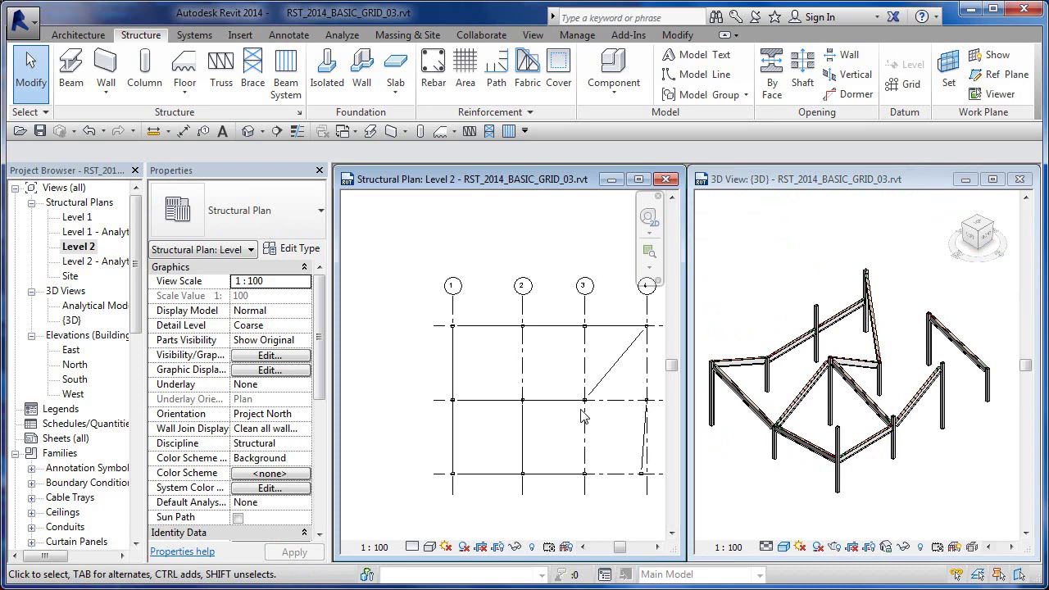
middle_drag(583, 422, 572, 426)
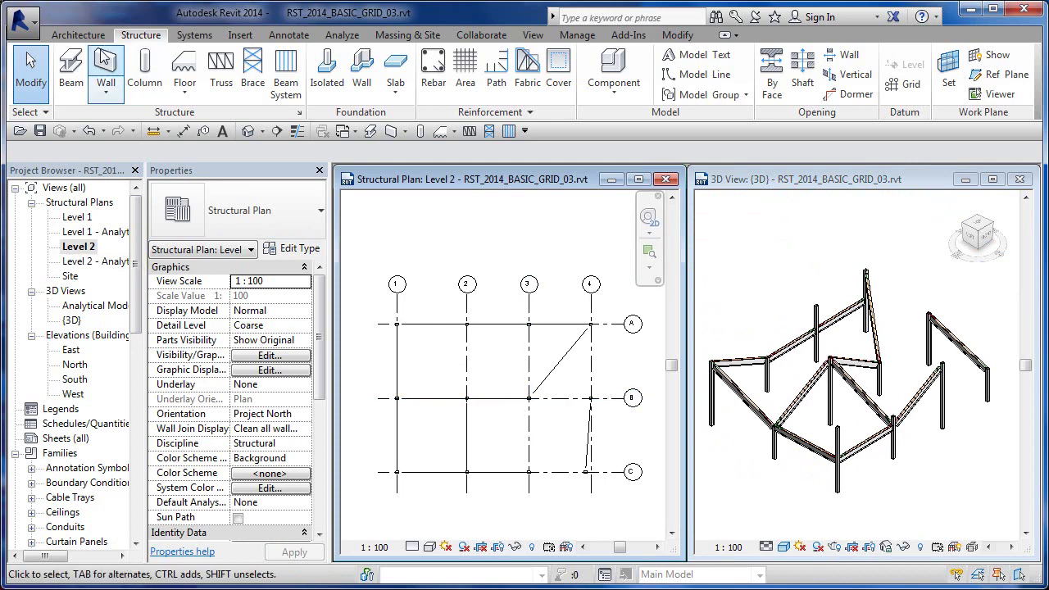
click(71, 72)
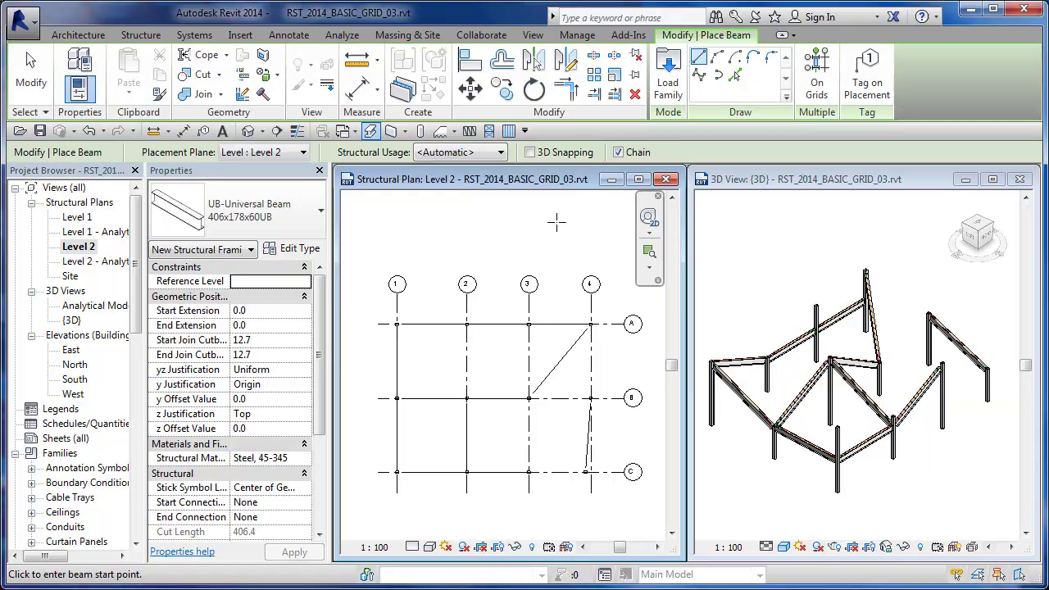